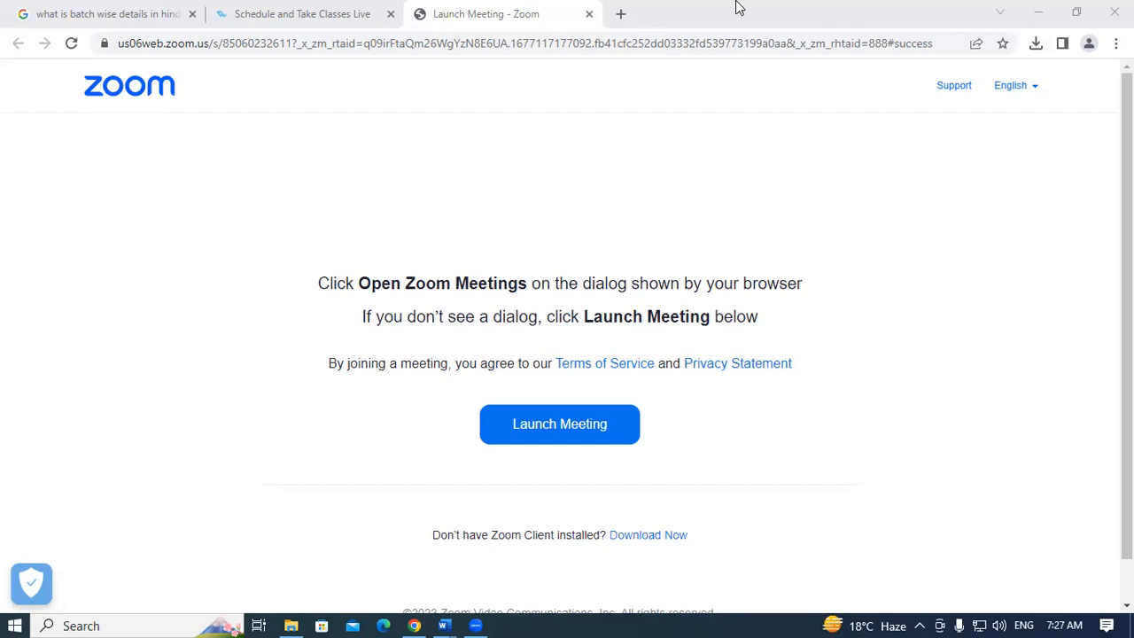
# - Show and refresh the desktop, then launch Busy 21 from its desktop shortcut
pyautogui.press('super+d')
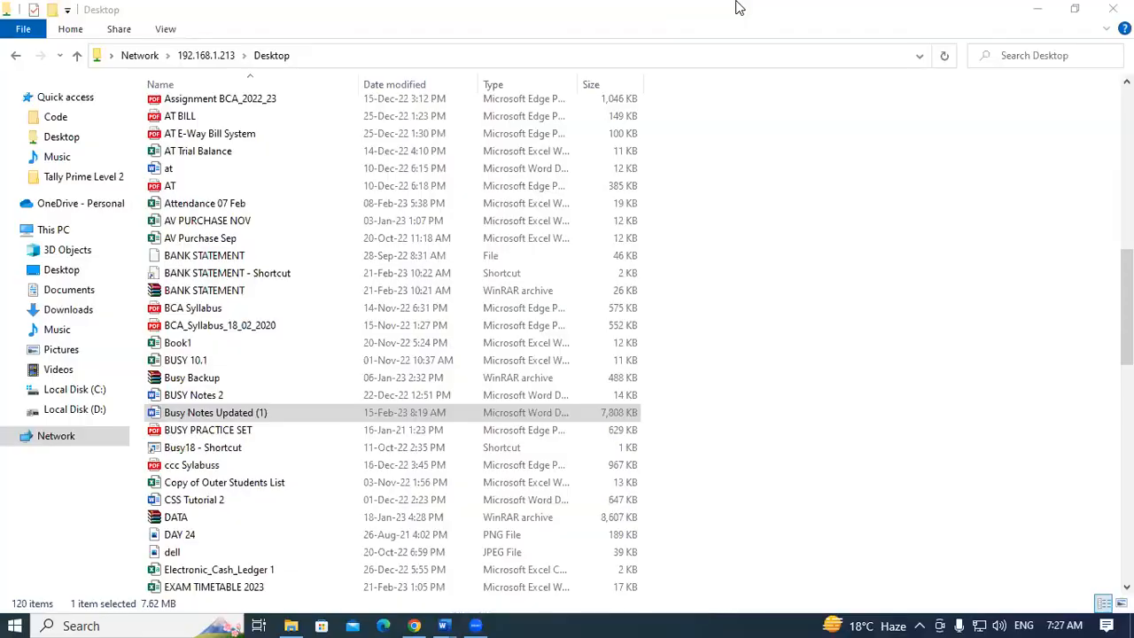
pyautogui.rightClick(615, 51)
pyautogui.click(651, 98)
pyautogui.rightClick(651, 98)
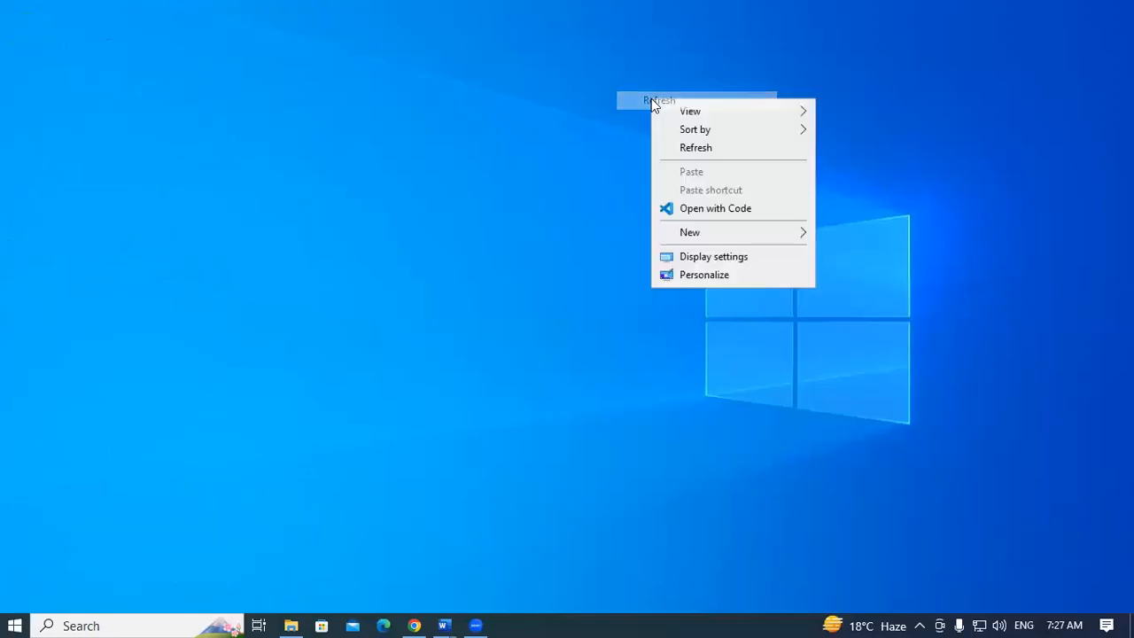
pyautogui.click(687, 147)
pyautogui.rightClick(687, 146)
pyautogui.click(718, 196)
pyautogui.rightClick(720, 198)
pyautogui.click(767, 246)
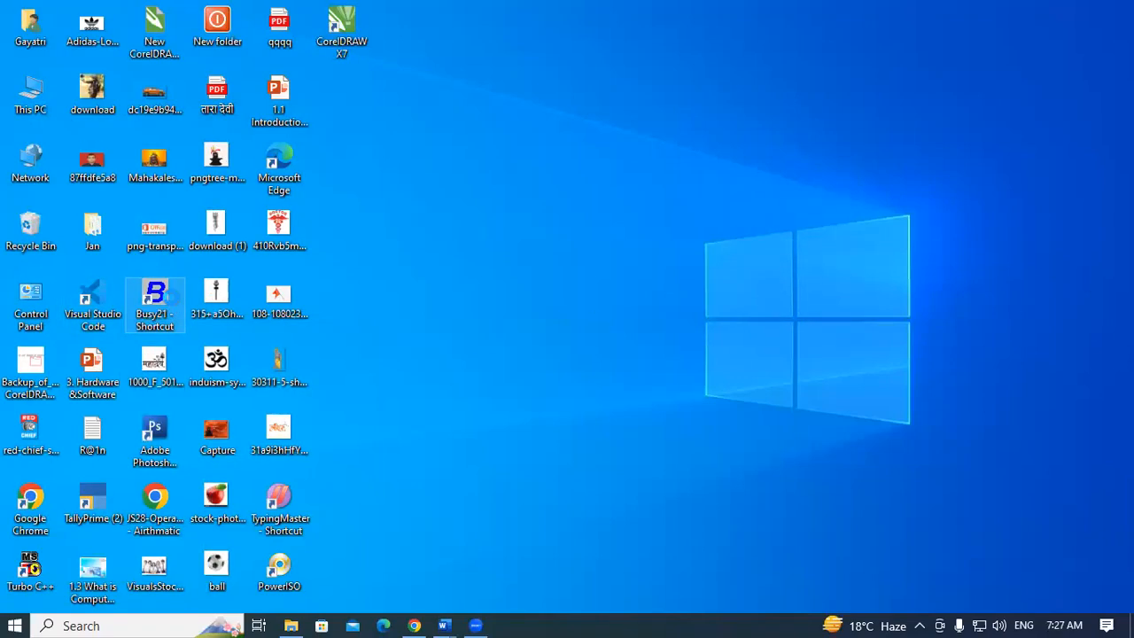
pyautogui.rightClick(171, 297)
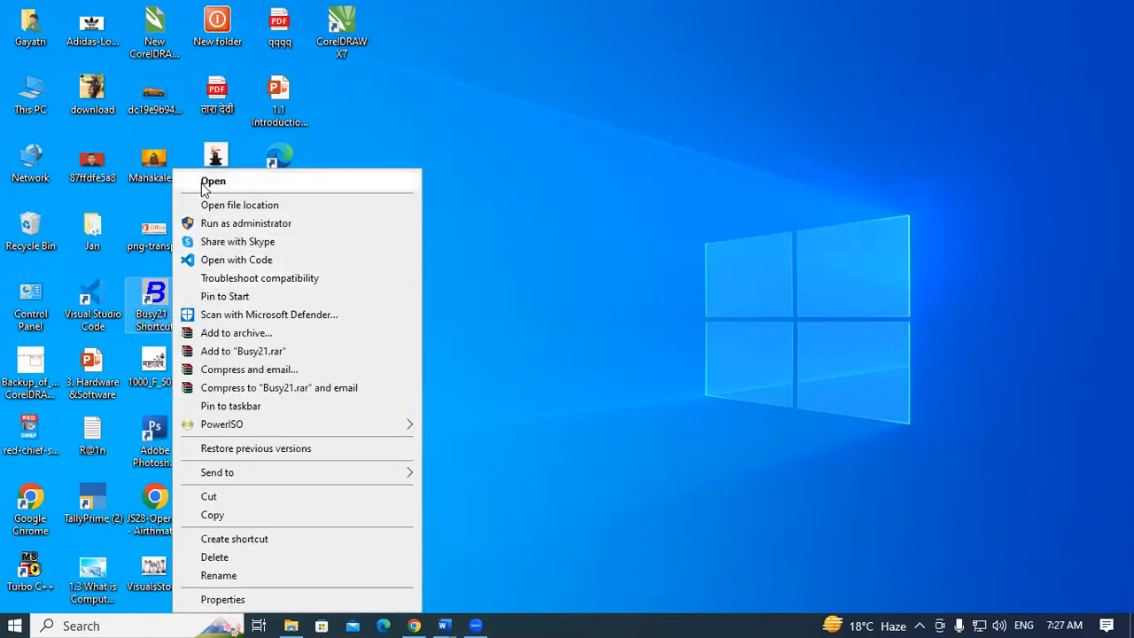
pyautogui.click(205, 182)
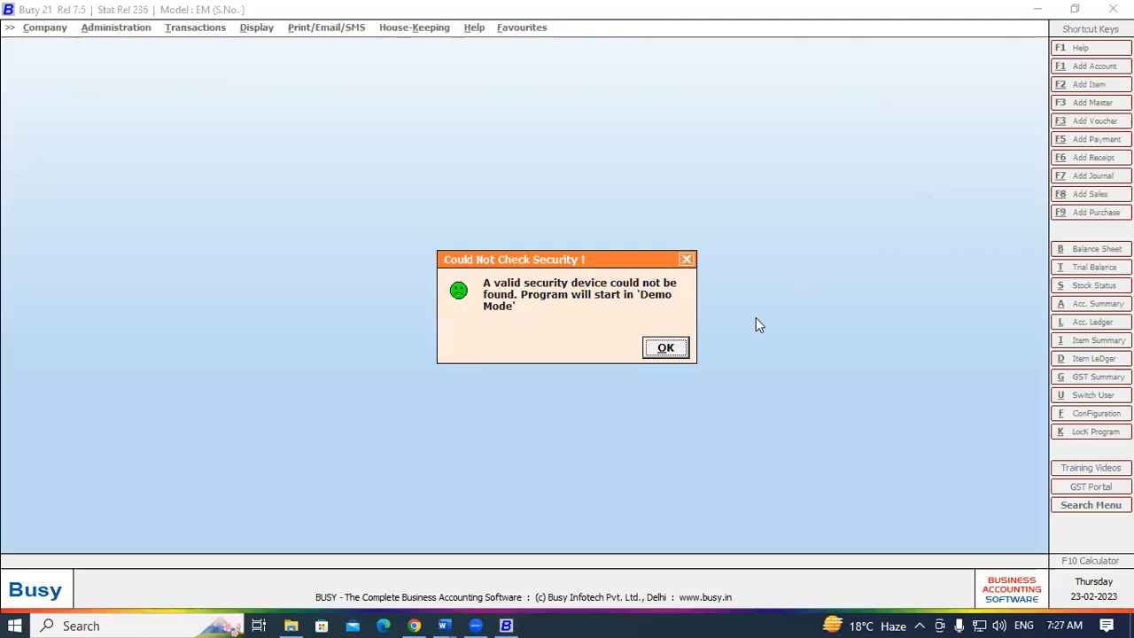
# - Dismiss the demo-mode warning and open company SHRI RAM BUILDING MATERIAL 7..2
pyautogui.click(669, 352)
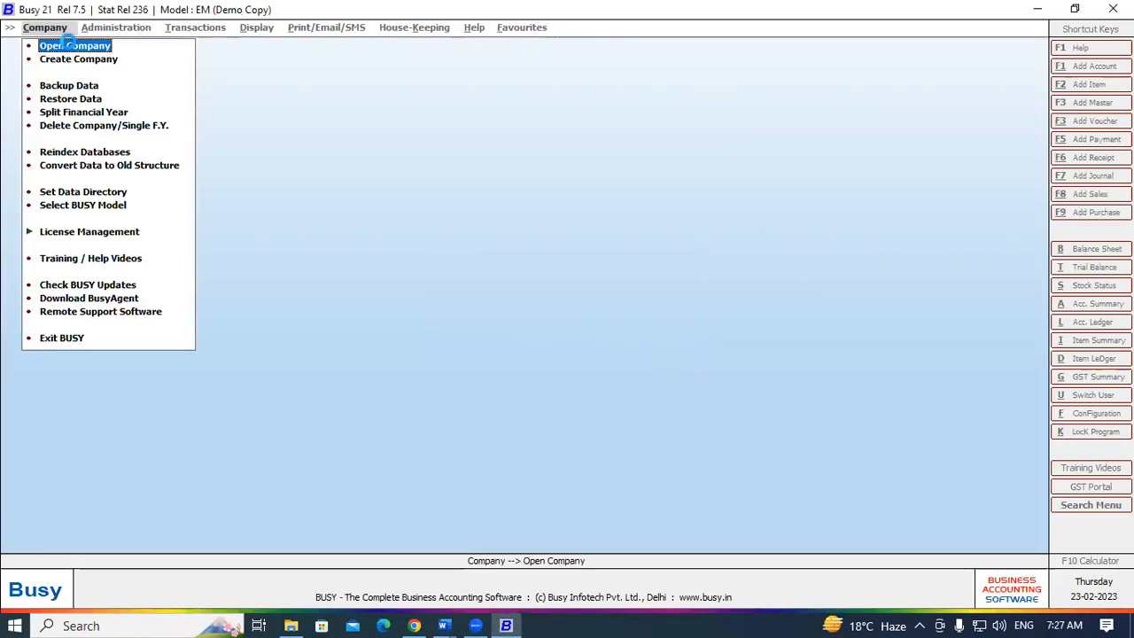
pyautogui.click(68, 45)
pyautogui.click(199, 181)
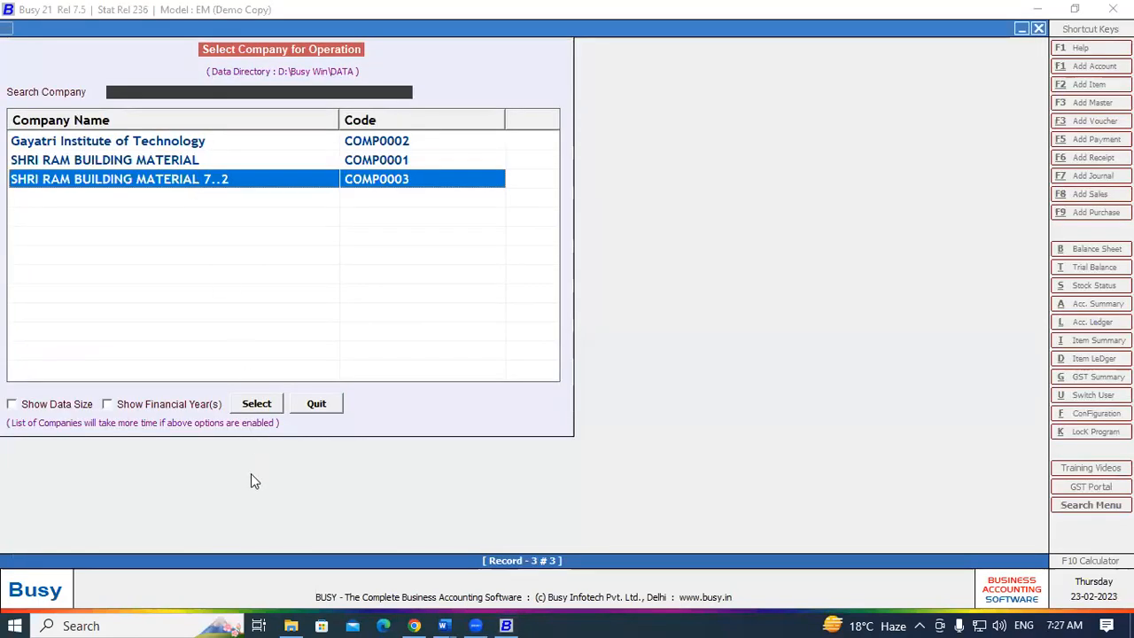
pyautogui.click(259, 404)
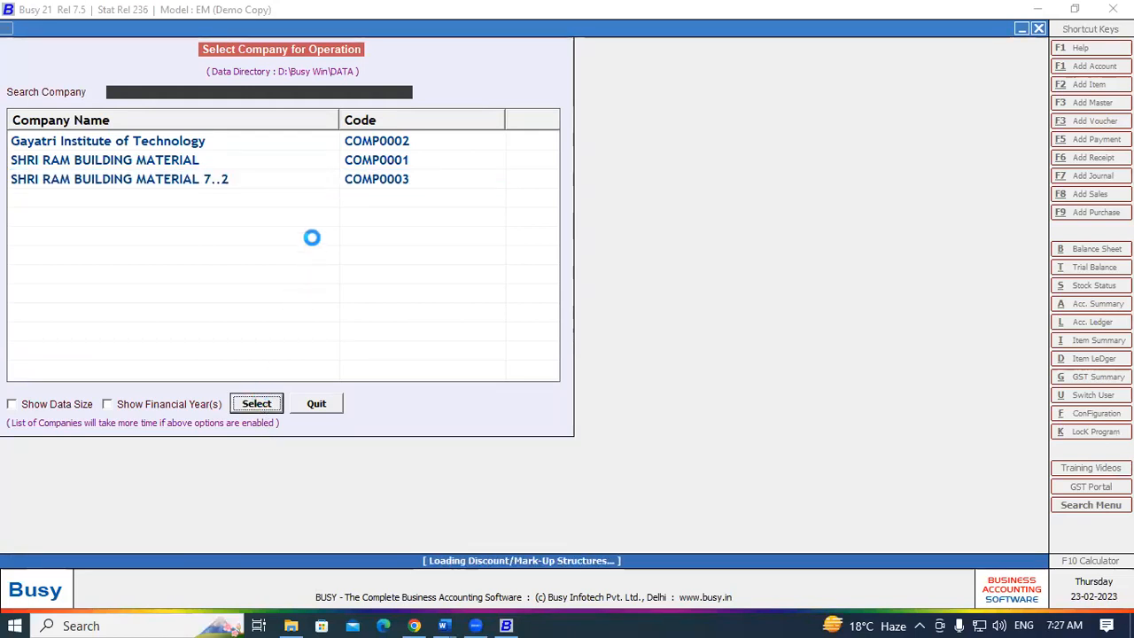
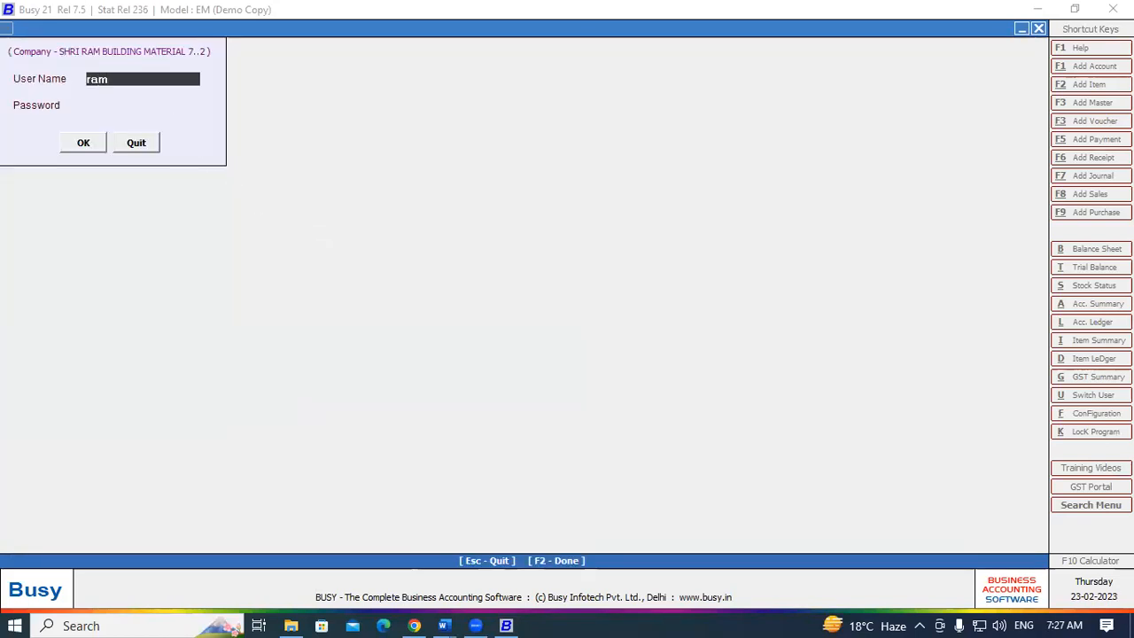
# - Log in to the company with the user name and password
pyautogui.press('Return')
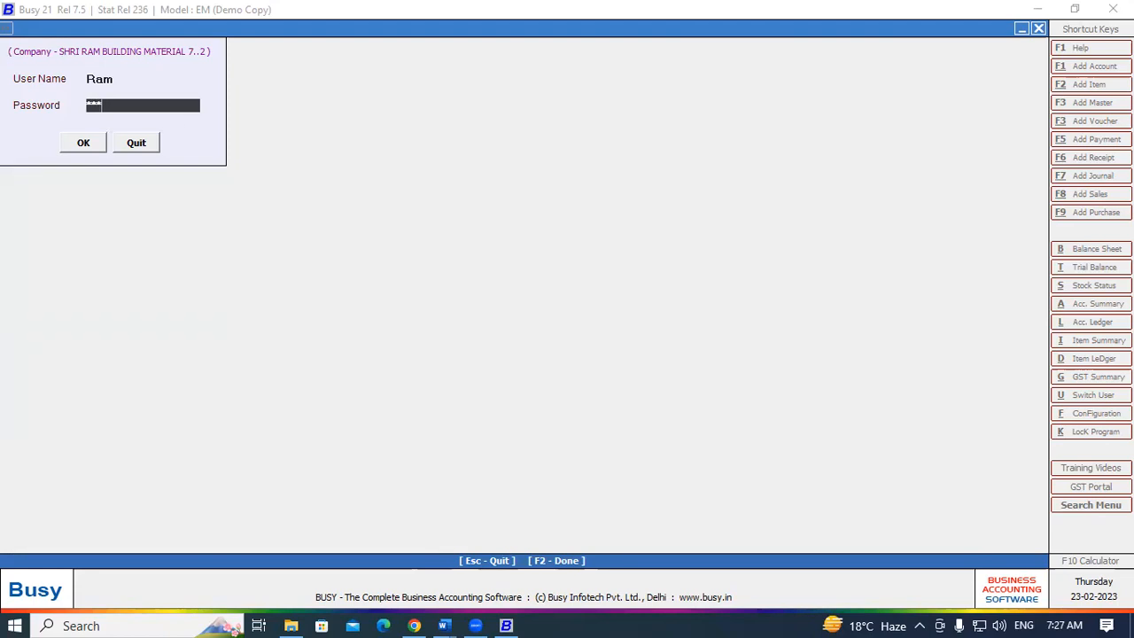
pyautogui.press('Return')
pyautogui.press('Return')
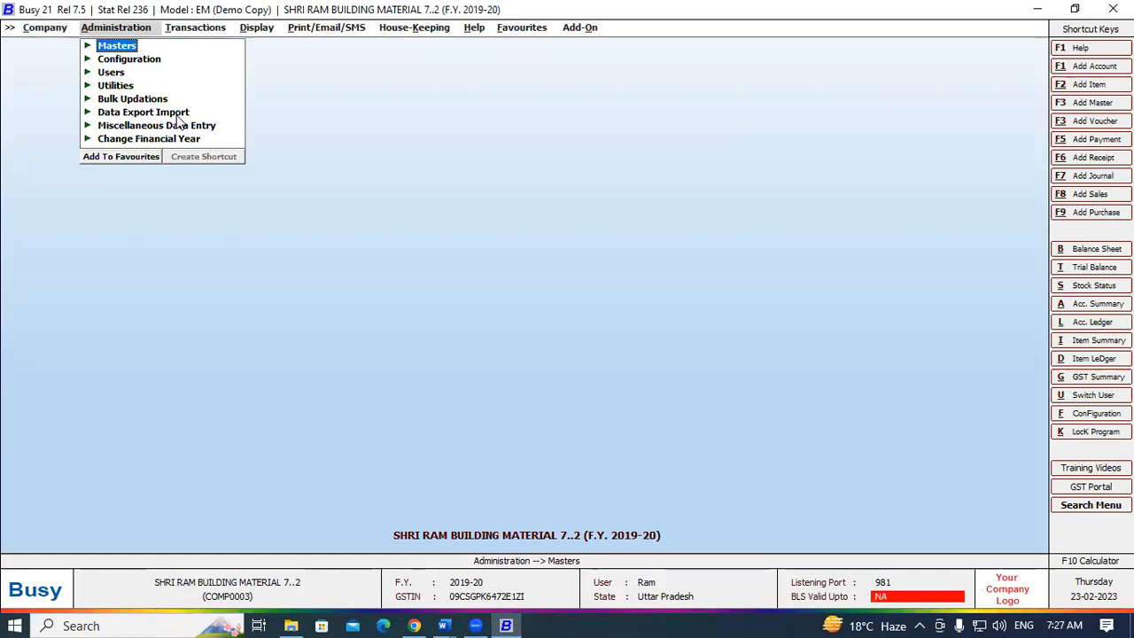
# - Go to Configuration > Features / Options and show the Inventory settings
pyautogui.press('Down')
pyautogui.press('Return')
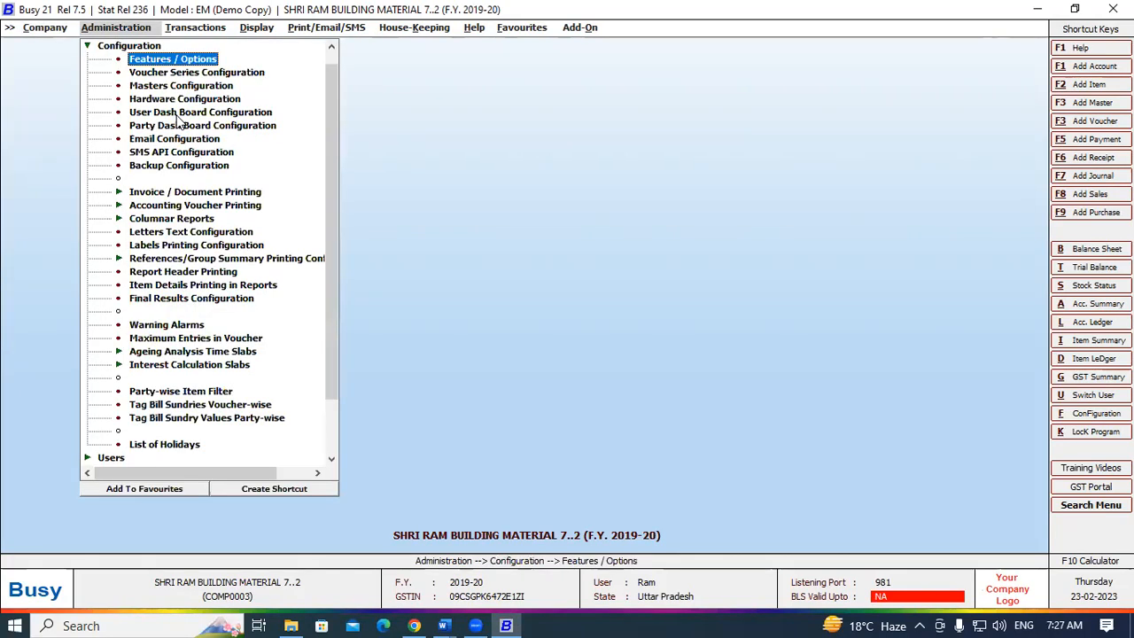
pyautogui.click(163, 61)
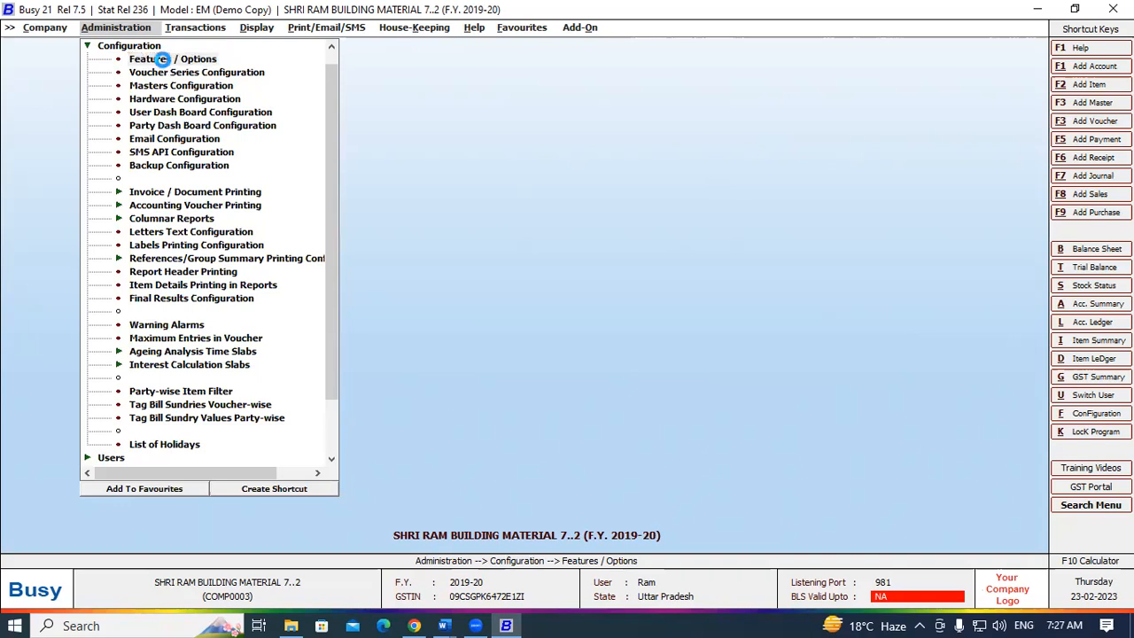
pyautogui.click(82, 230)
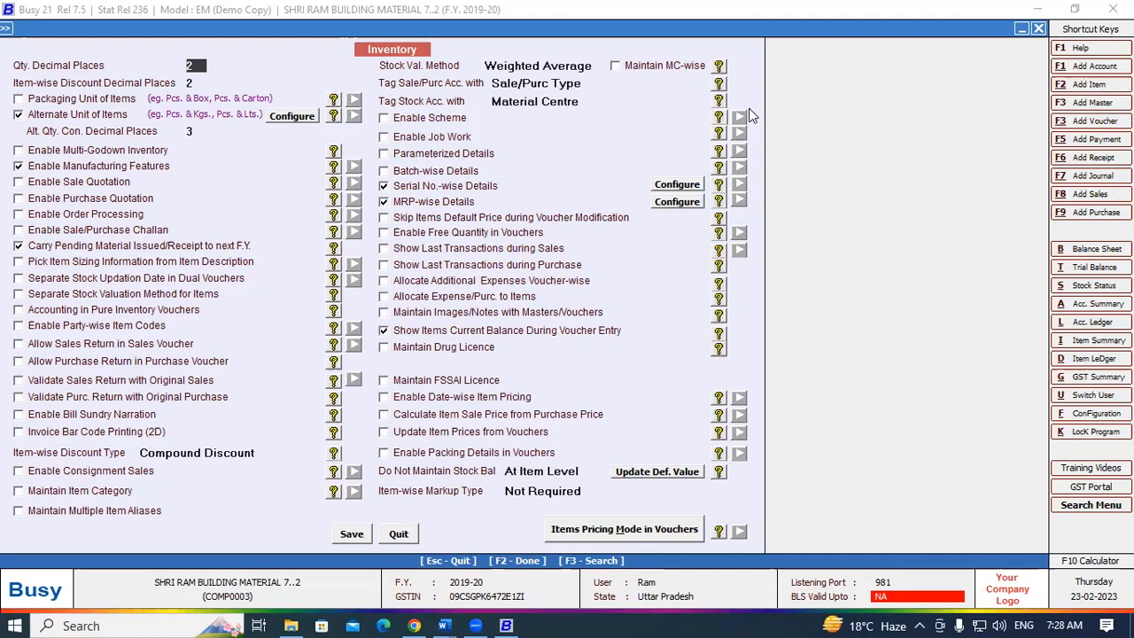
pyautogui.press('F3')
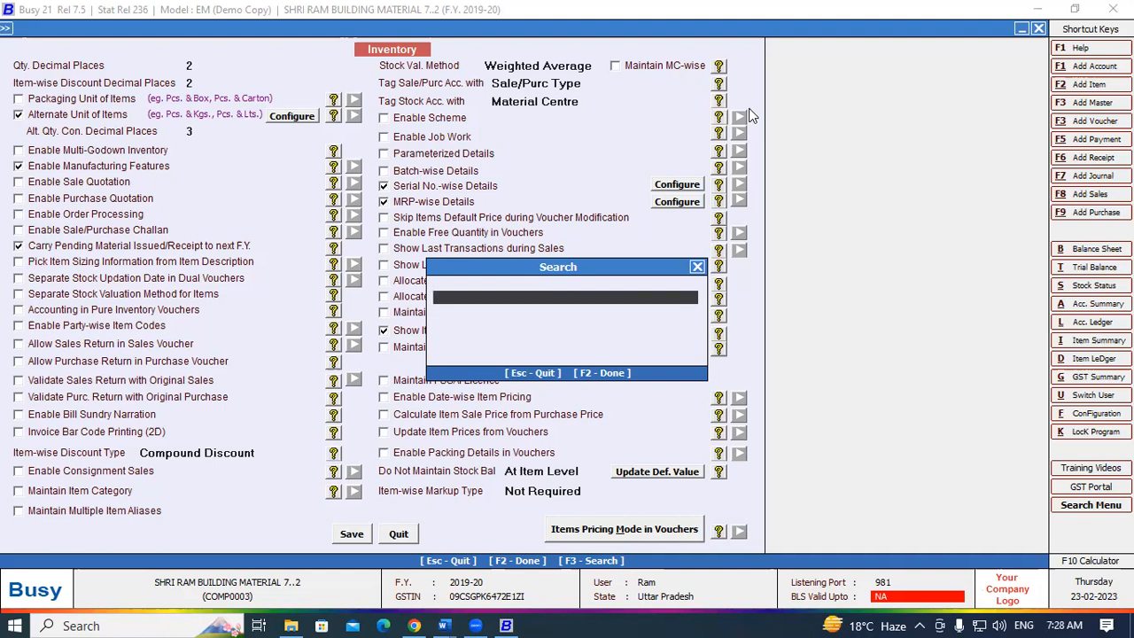
# - Find 'batch', switch off Serial No.-wise Details and enable Batch-wise Details
pyautogui.write('batch')
pyautogui.press('Return')
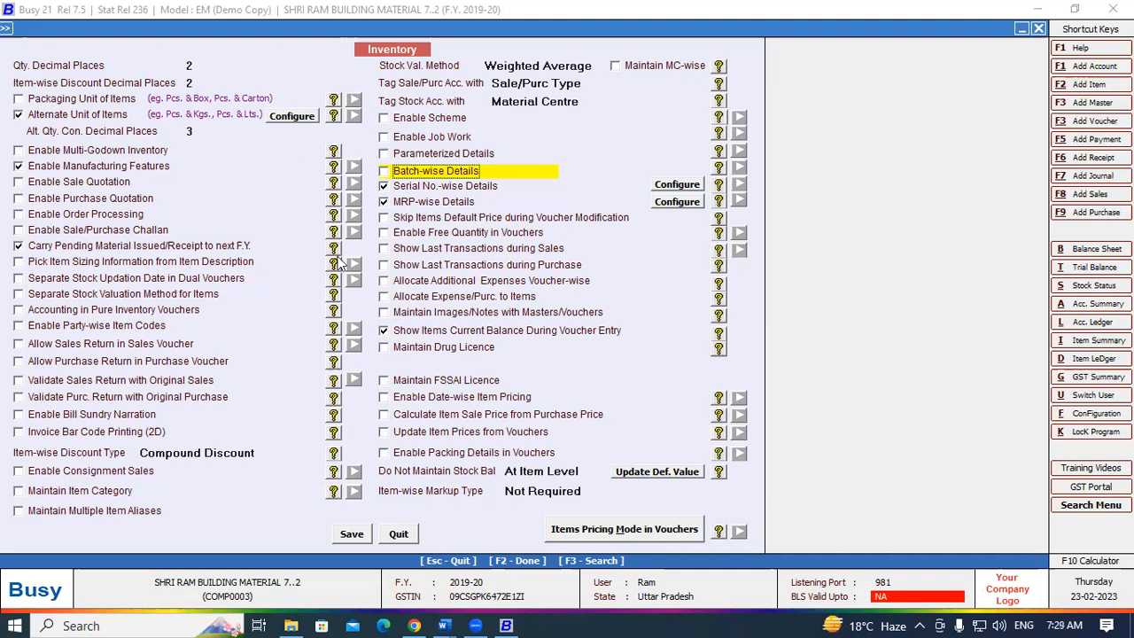
pyautogui.click(383, 187)
pyautogui.click(383, 188)
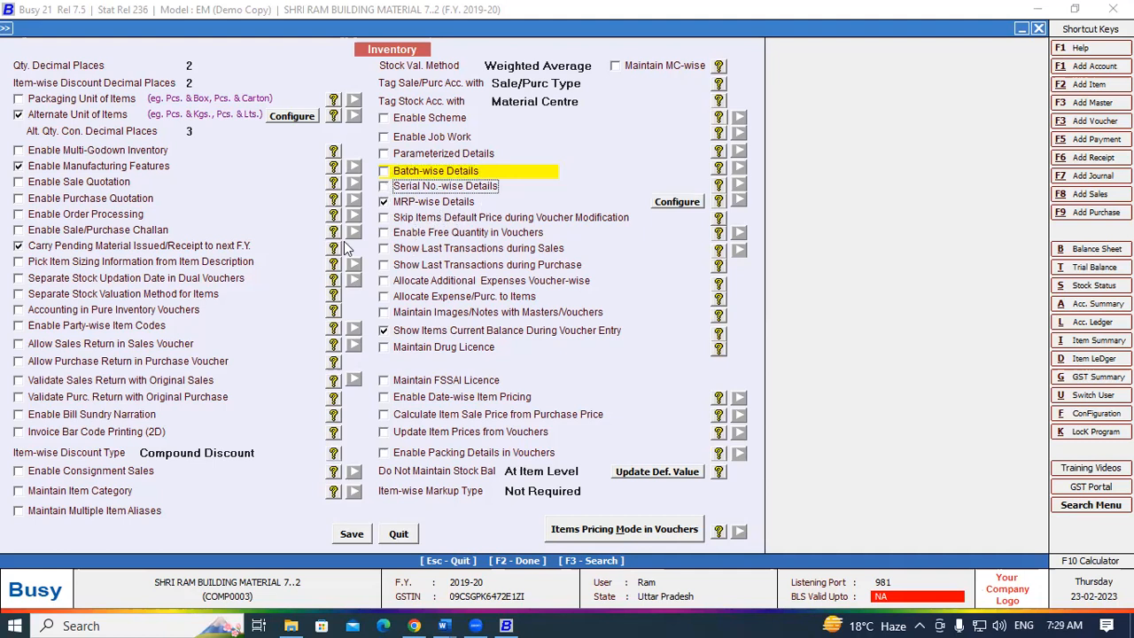
pyautogui.click(386, 173)
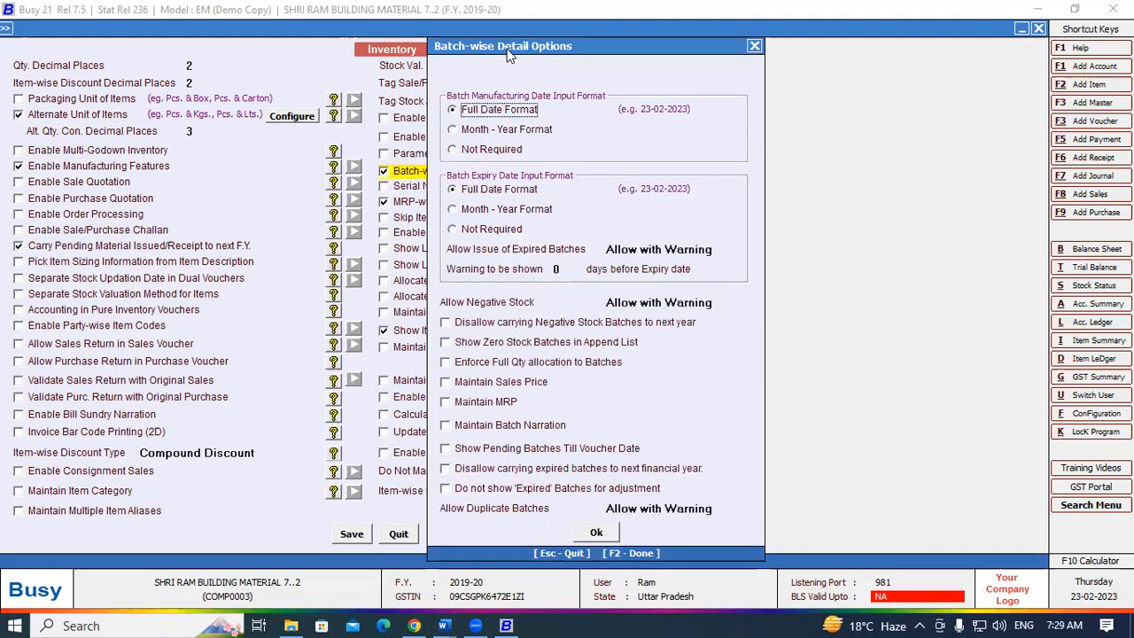
# - Set the Batch Manufacturing Date to Month - Year Format in Batch-wise Detail Options
pyautogui.moveTo(509, 55); pyautogui.dragTo(424, 54)
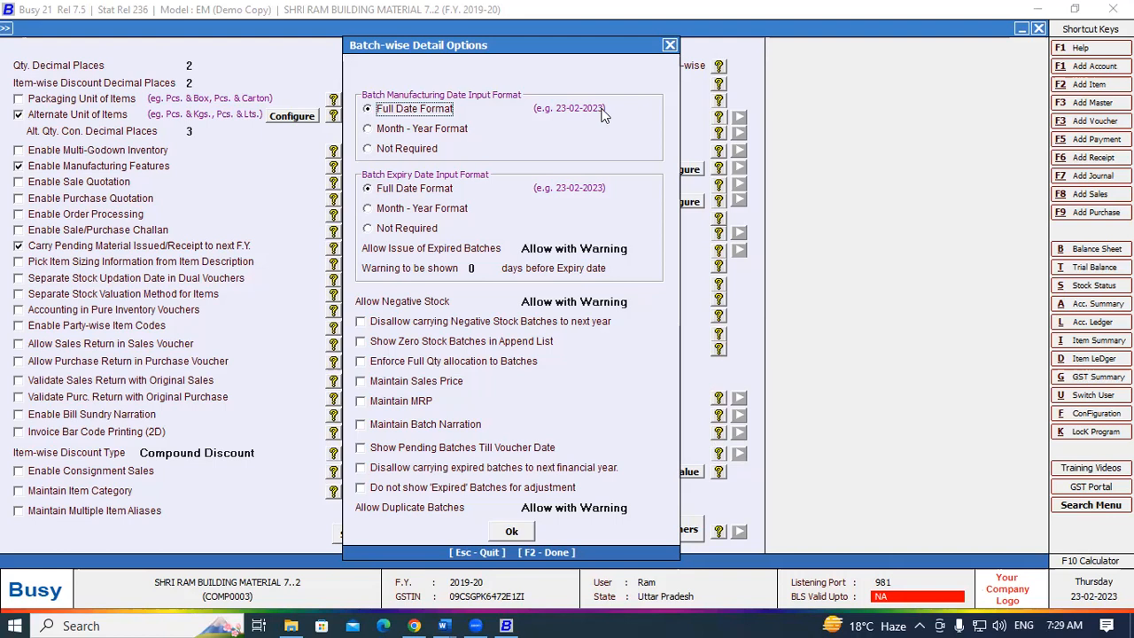
pyautogui.click(369, 130)
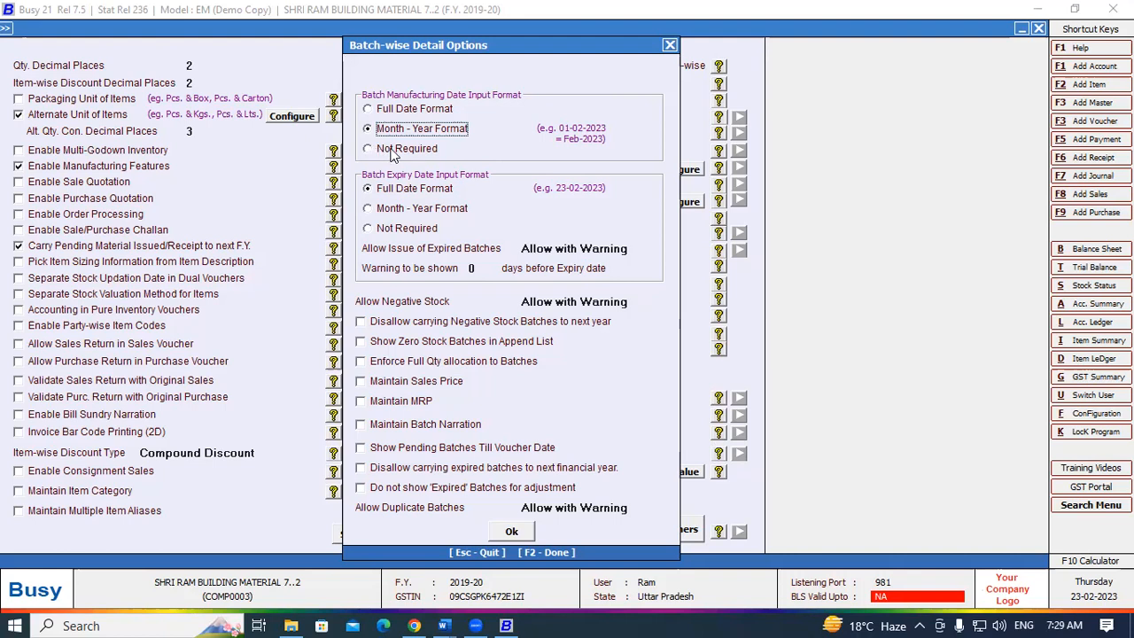
pyautogui.click(370, 109)
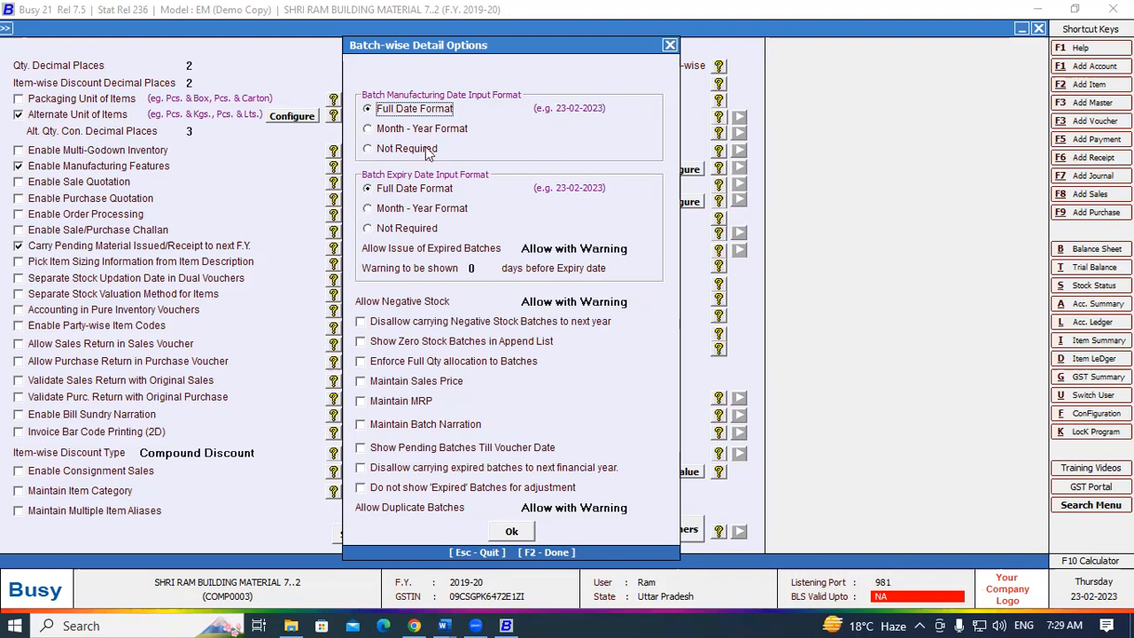
pyautogui.click(368, 129)
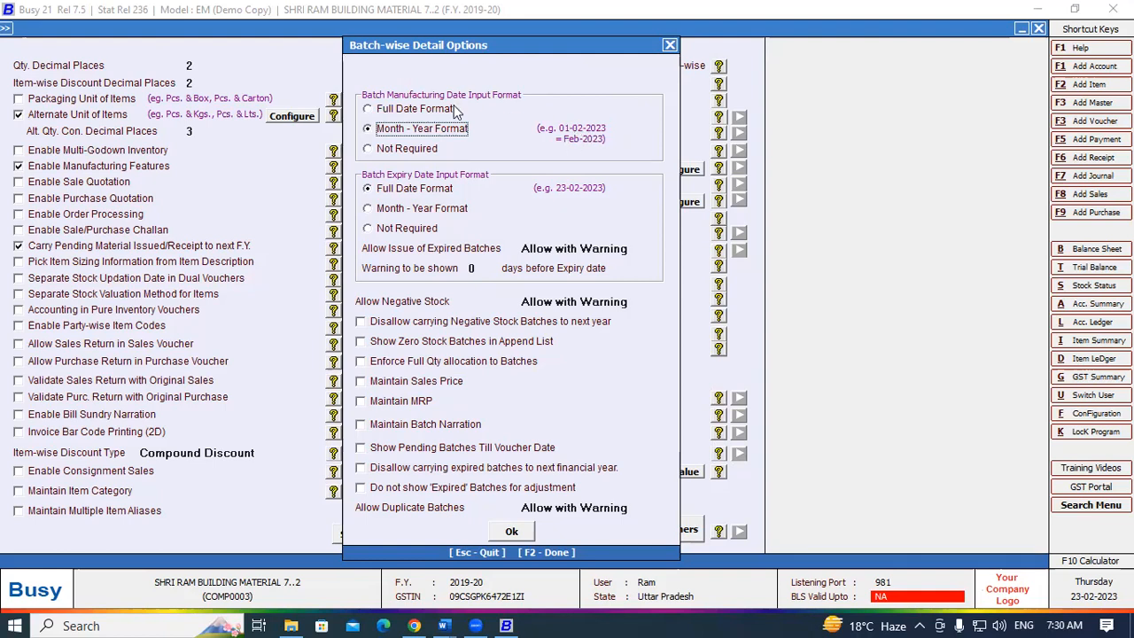
pyautogui.click(368, 109)
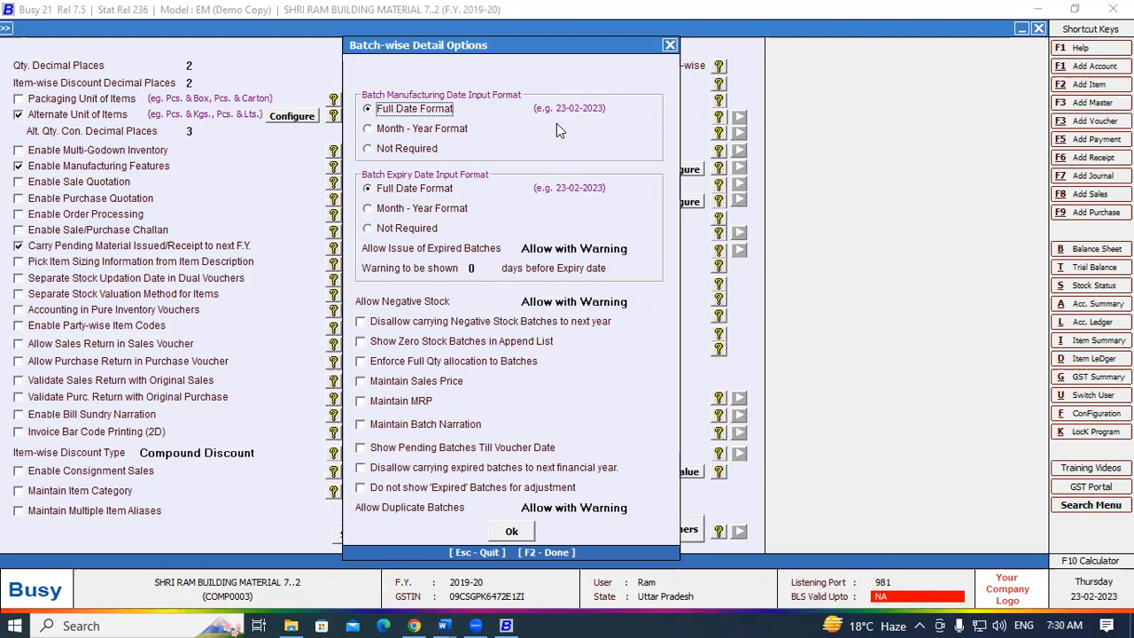
pyautogui.click(370, 133)
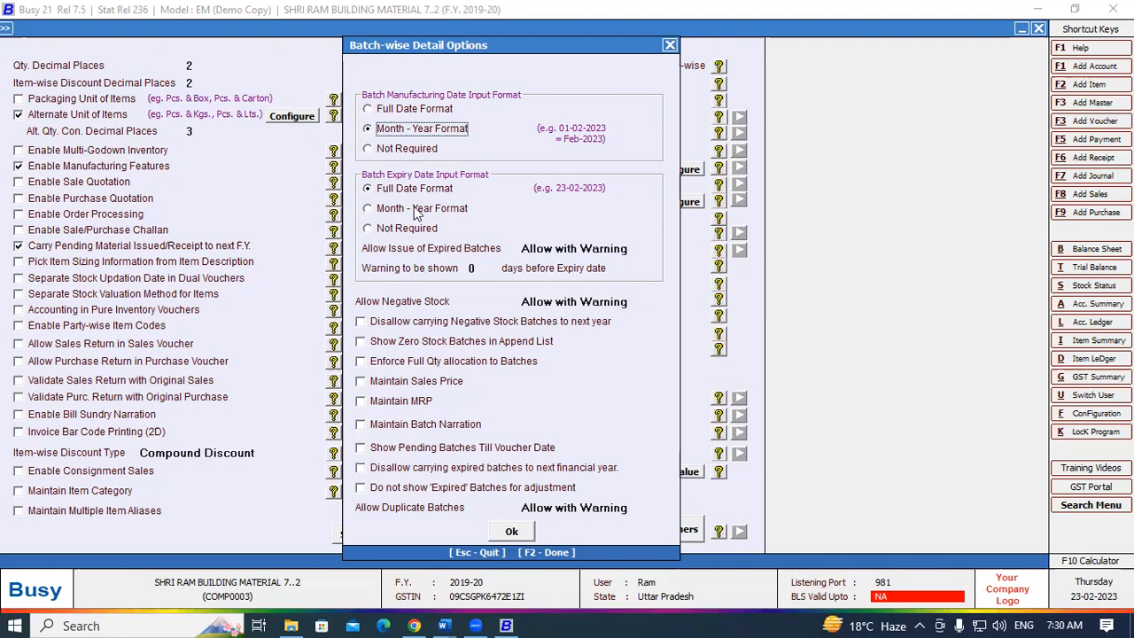
# - Set Batch Expiry Date to Month - Year Format and expired batch issue to Don't Allow
pyautogui.click(366, 209)
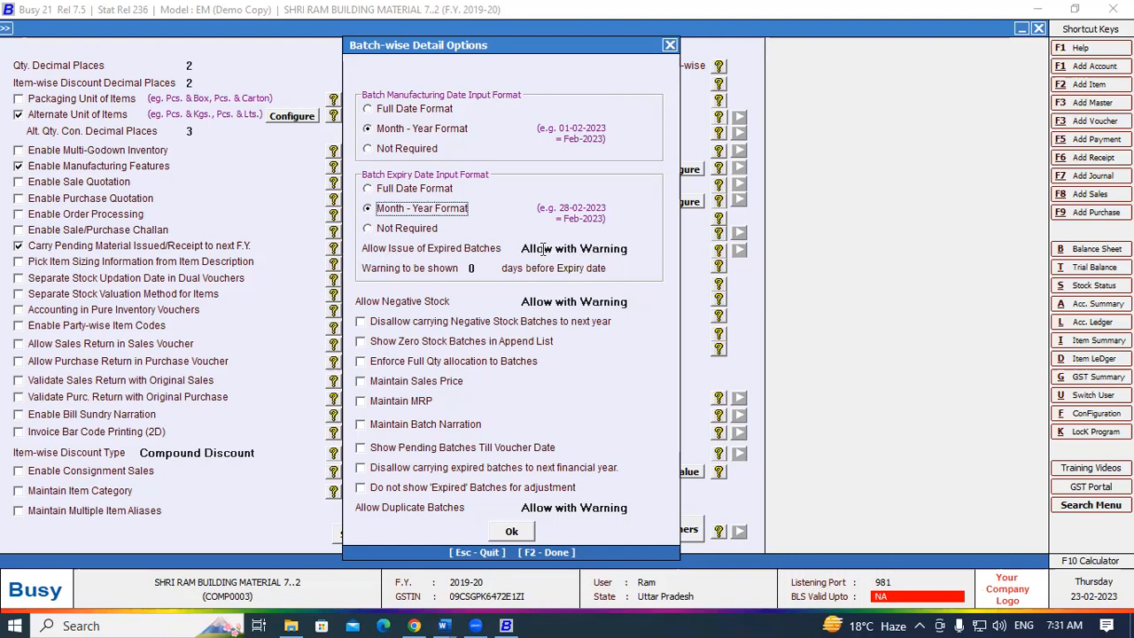
pyautogui.click(606, 250)
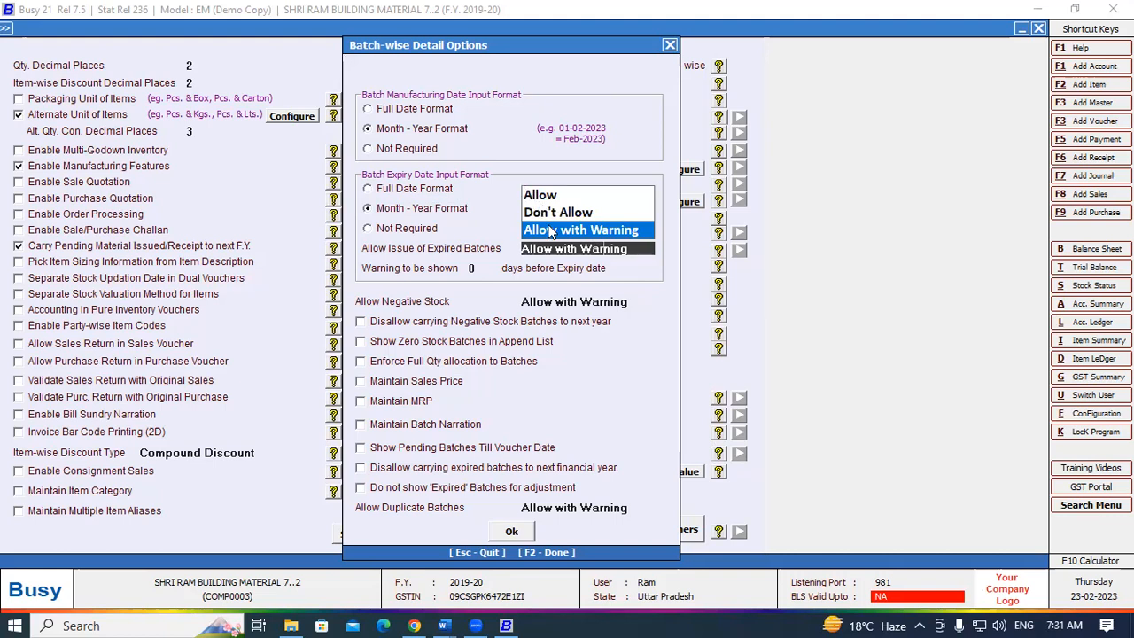
pyautogui.click(544, 213)
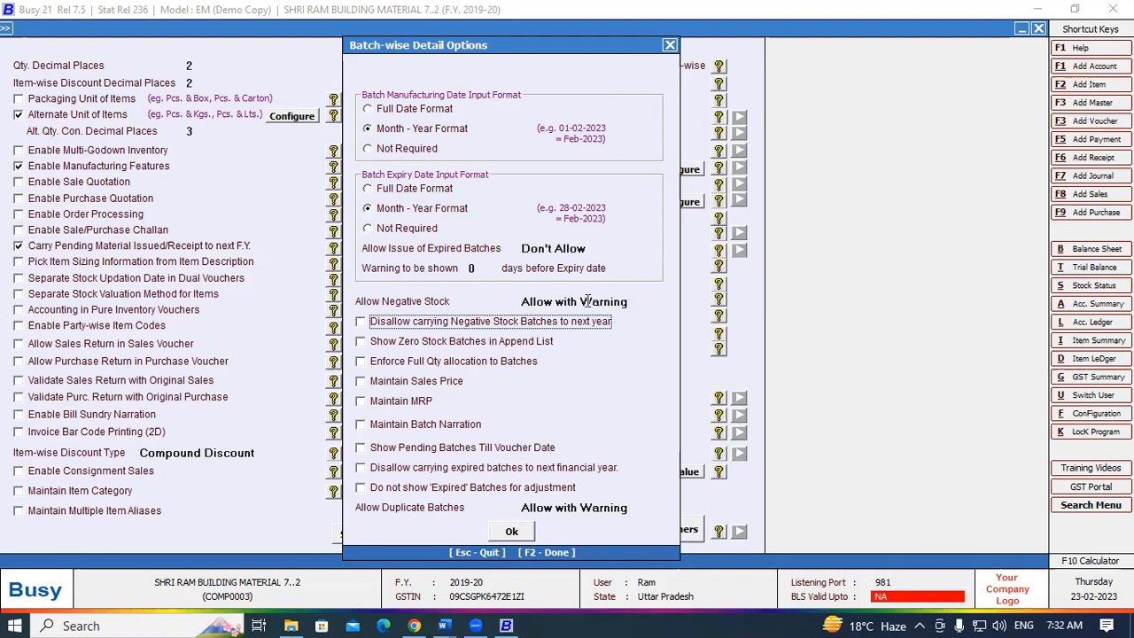
# - Keep negative stock as Allow with Warning, tick Maintain Sales Price and Maintain MRP, and confirm
pyautogui.click(537, 302)
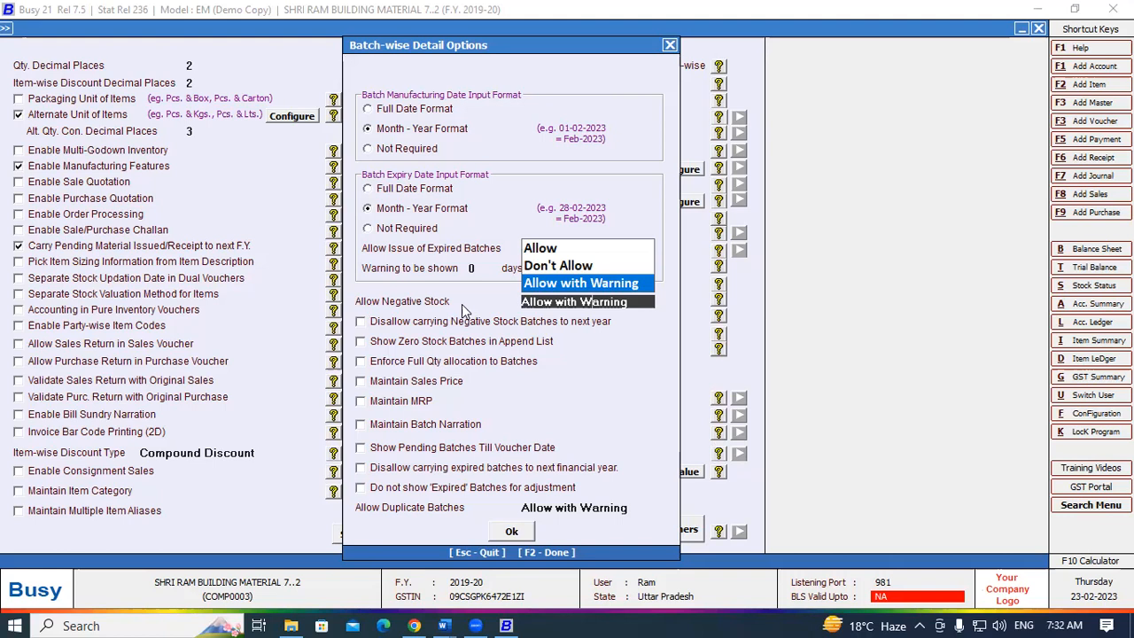
pyautogui.press('Return')
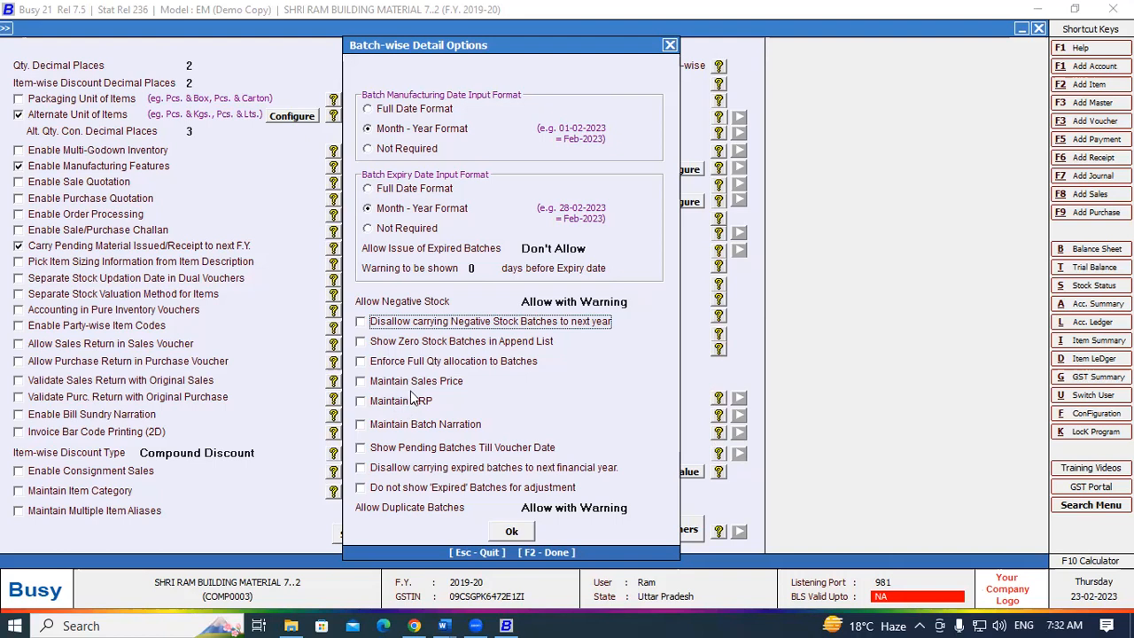
pyautogui.click(360, 381)
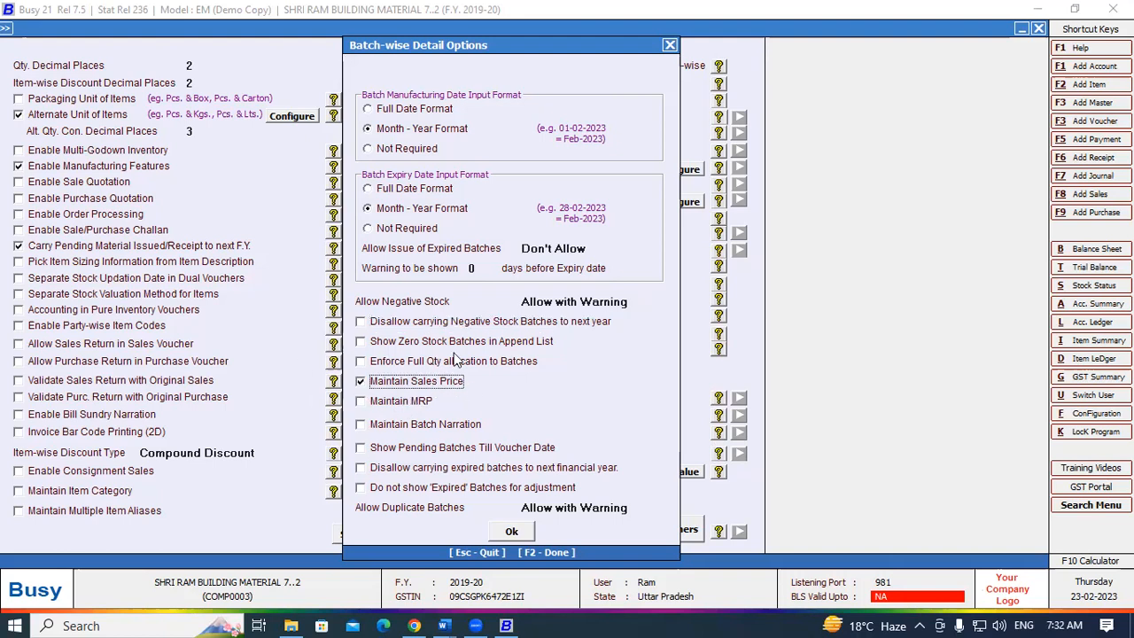
pyautogui.click(361, 402)
pyautogui.click(362, 403)
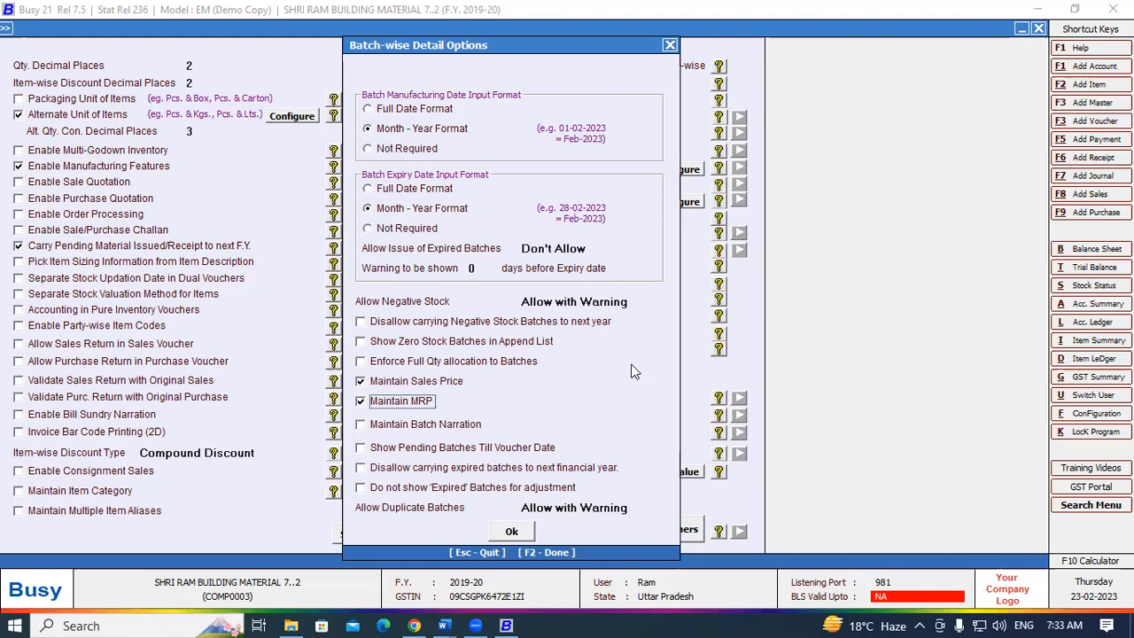
pyautogui.click(511, 532)
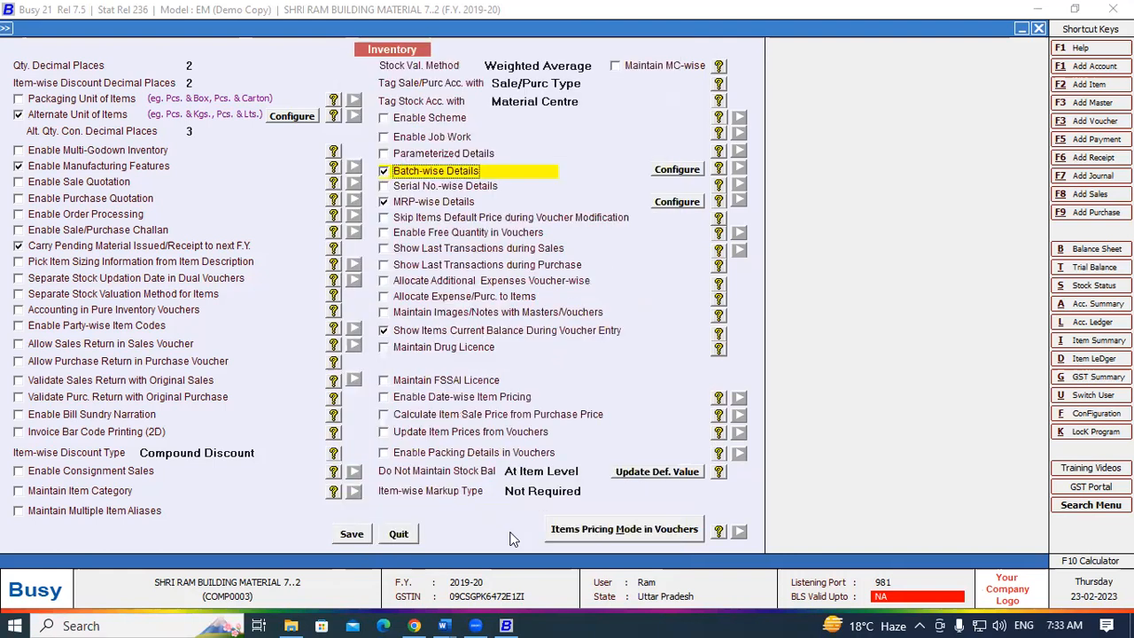
# - Save the inventory configuration and exit Features / Options to the Administration menu
pyautogui.click(353, 535)
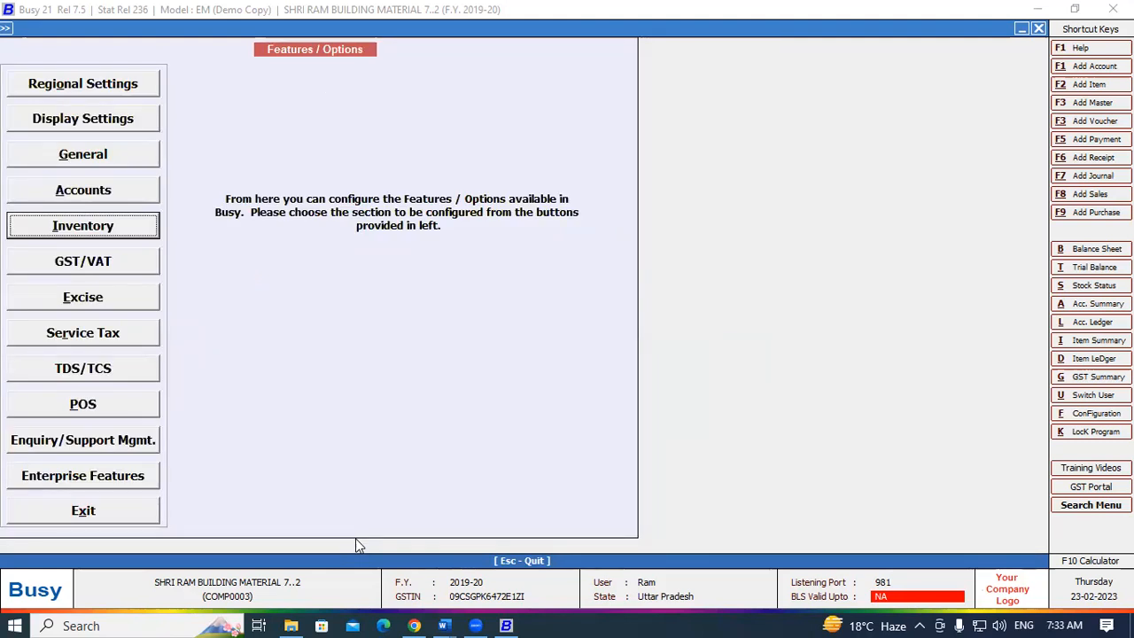
pyautogui.press('Escape')
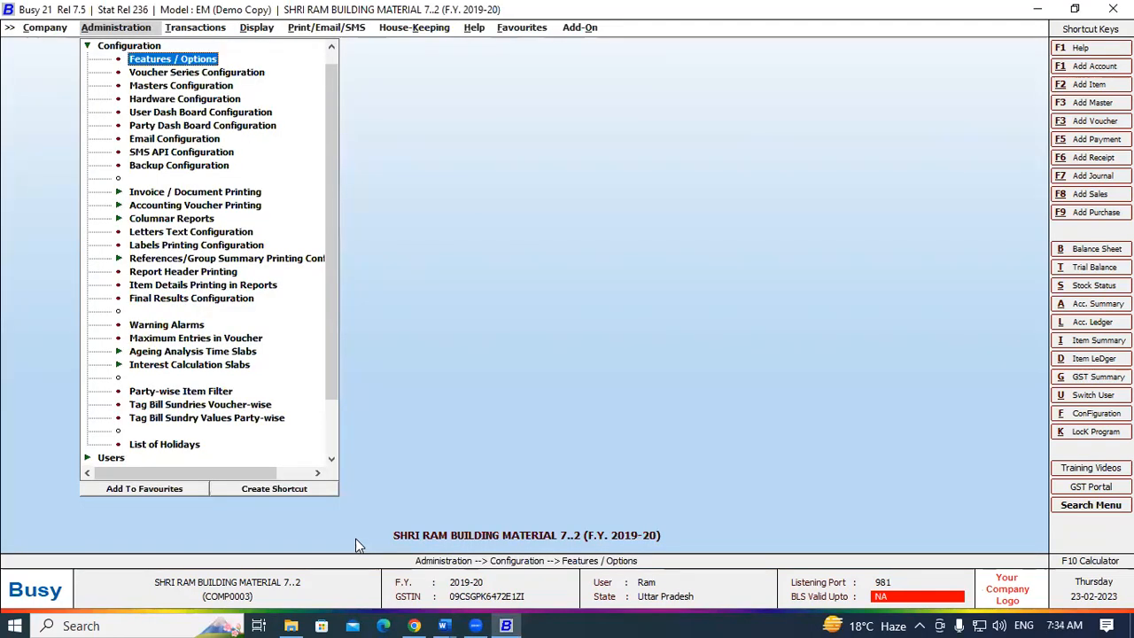
pyautogui.press('Escape')
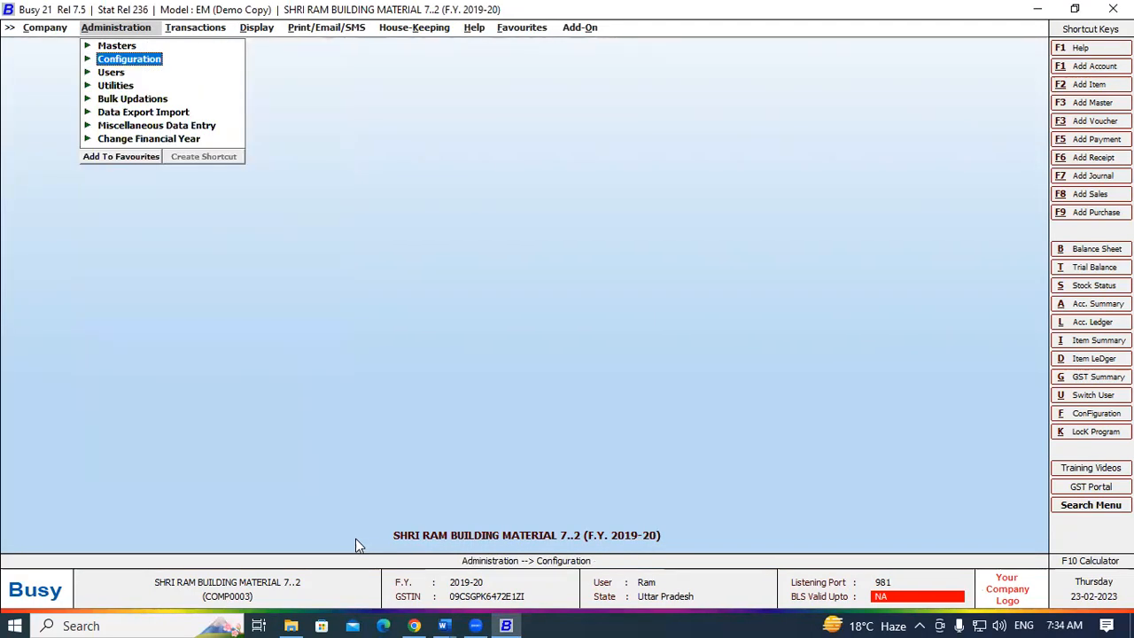
pyautogui.press('Up')
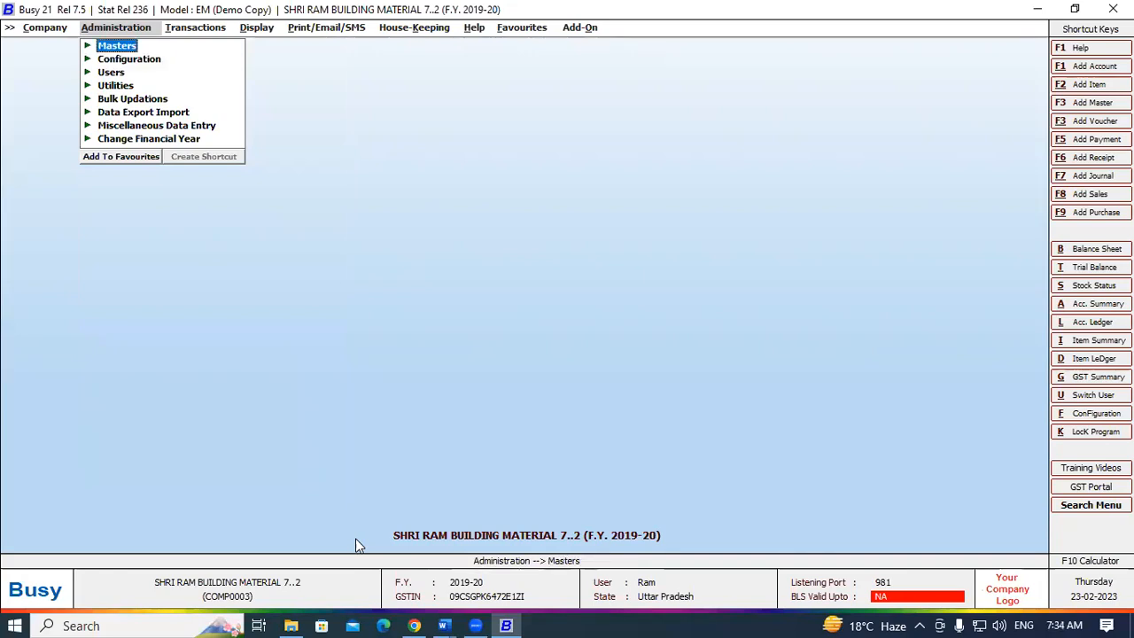
# - Open the Add Item form under Administration > Masters > Item
pyautogui.press('Return')
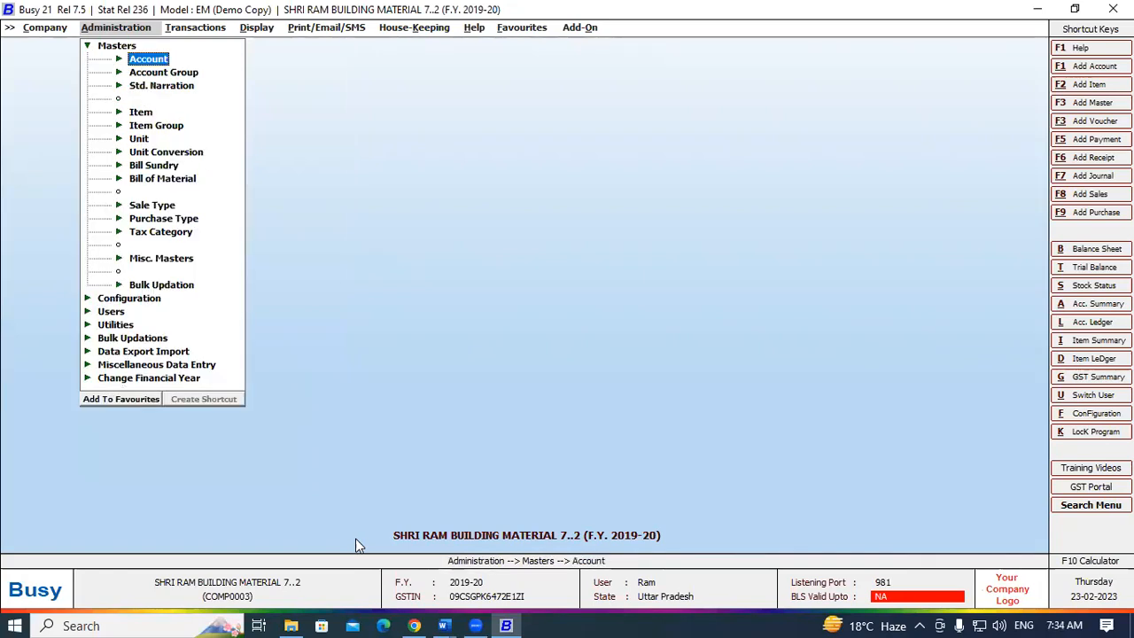
pyautogui.press('Down')
pyautogui.press('Down')
pyautogui.press('Down')
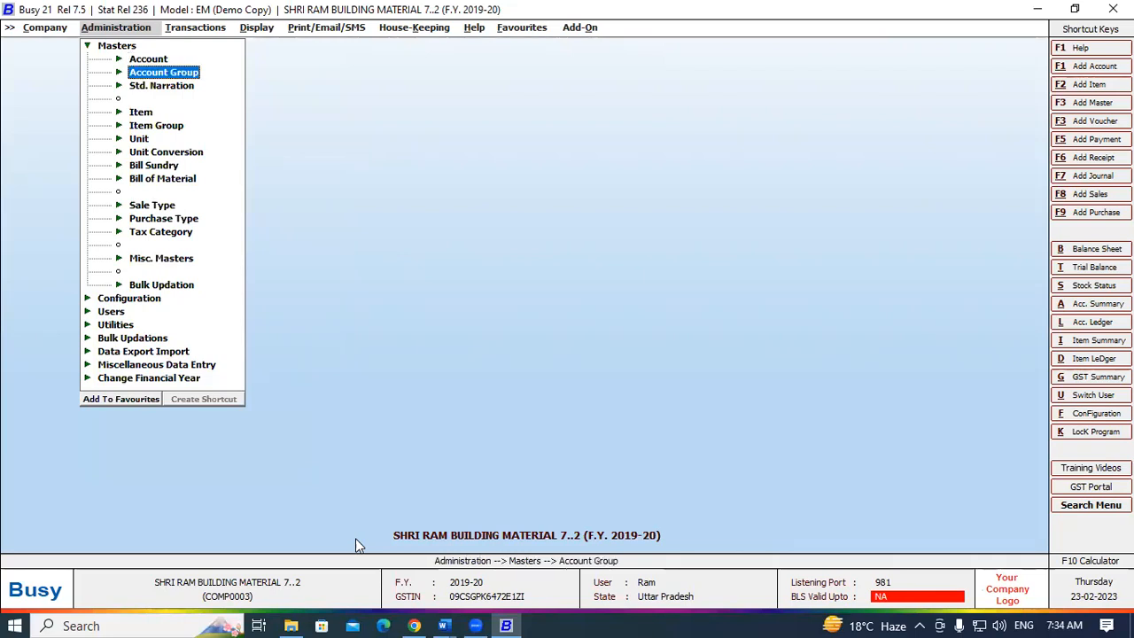
pyautogui.press('Return')
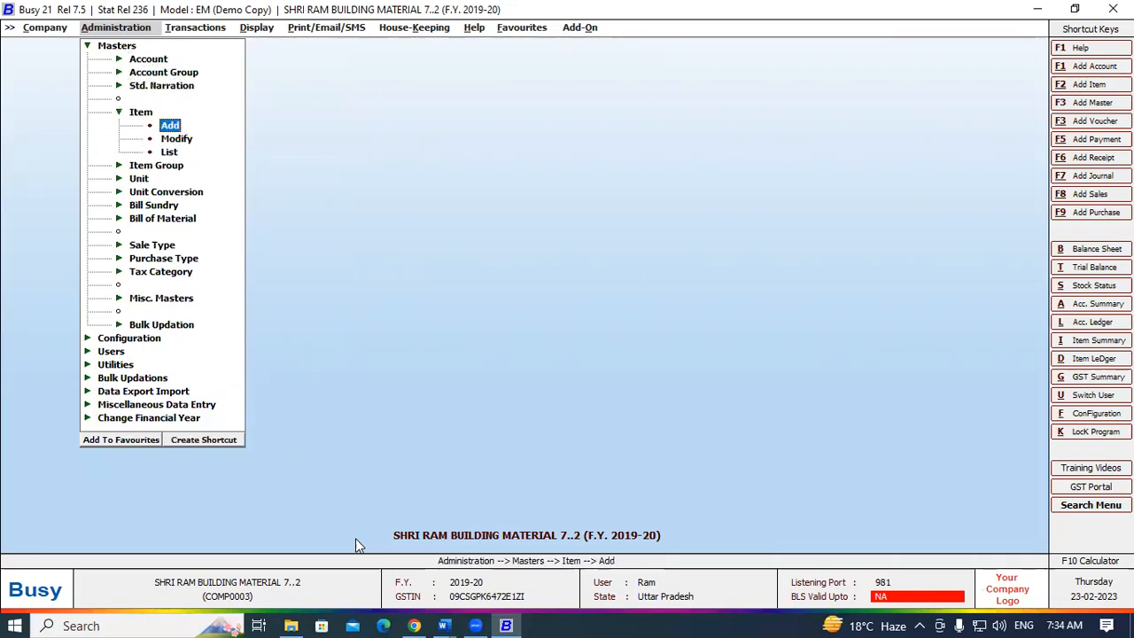
pyautogui.press('Return')
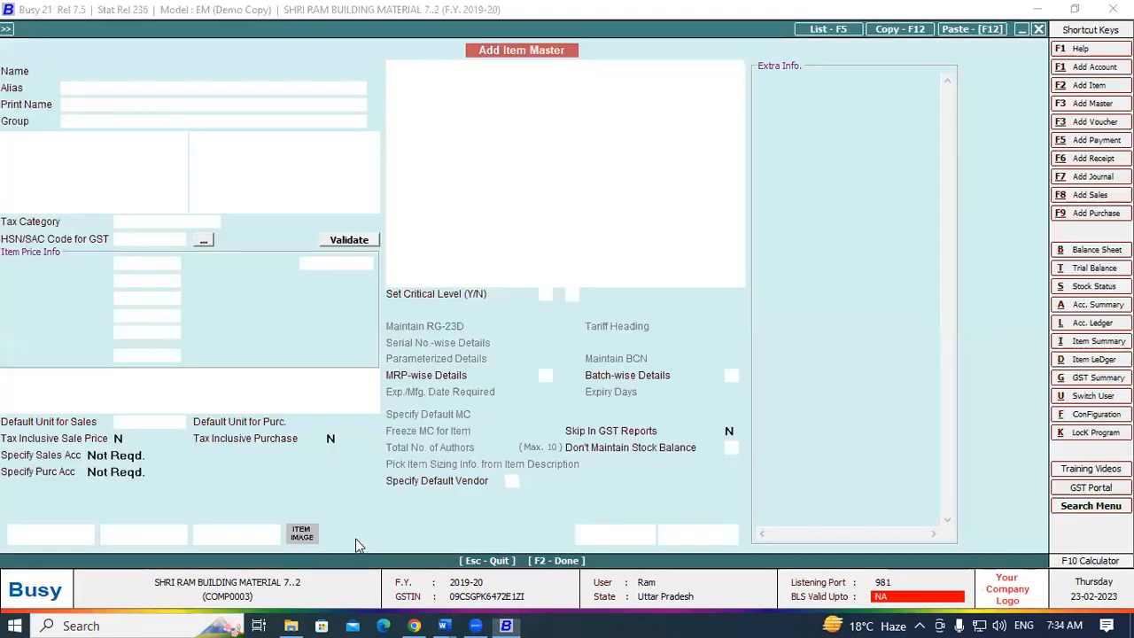
# - Enter 'Dolo 500' as the item name and create a new item group with F3
pyautogui.write('Do')
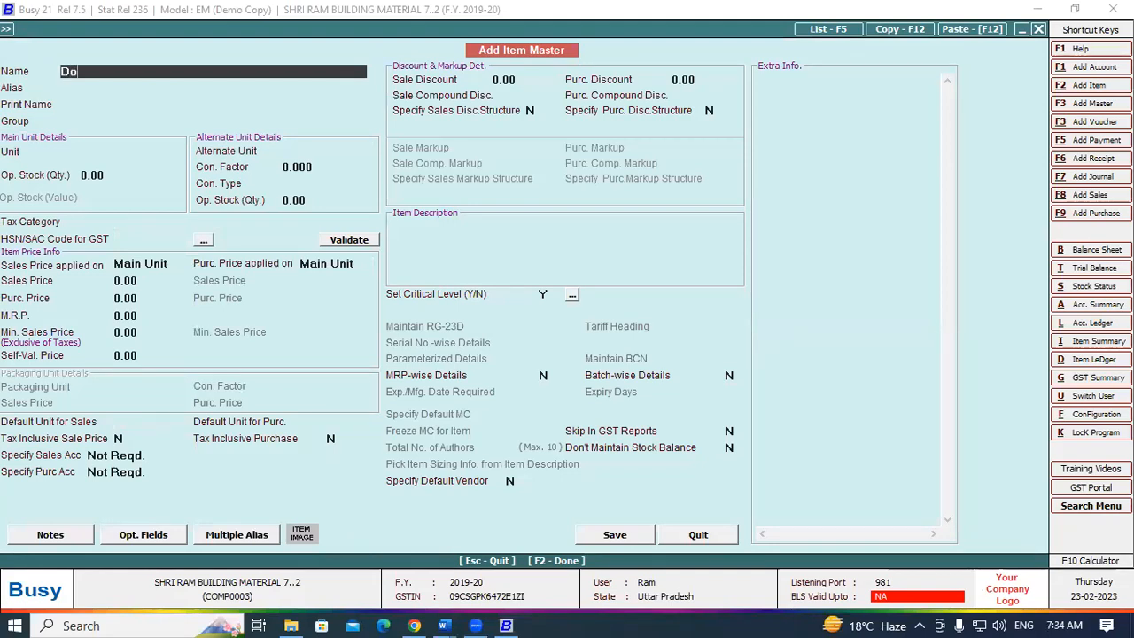
pyautogui.write('lo 500')
pyautogui.press('BackSpace')
pyautogui.write('0')
pyautogui.press('Return')
pyautogui.press('Return')
pyautogui.press('Return')
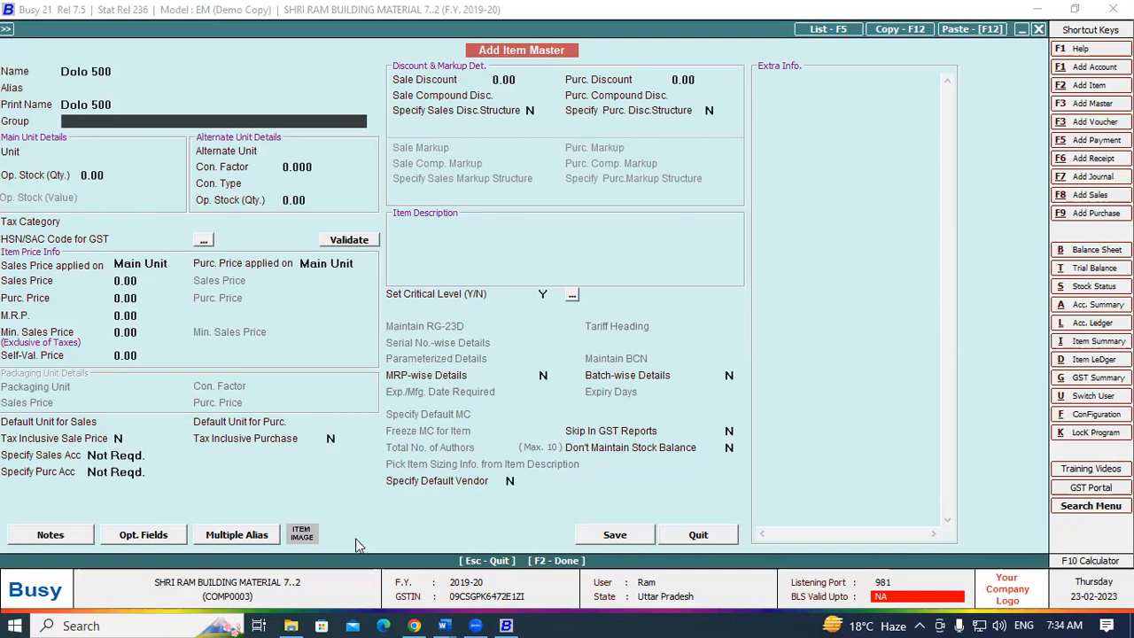
pyautogui.press('F3')
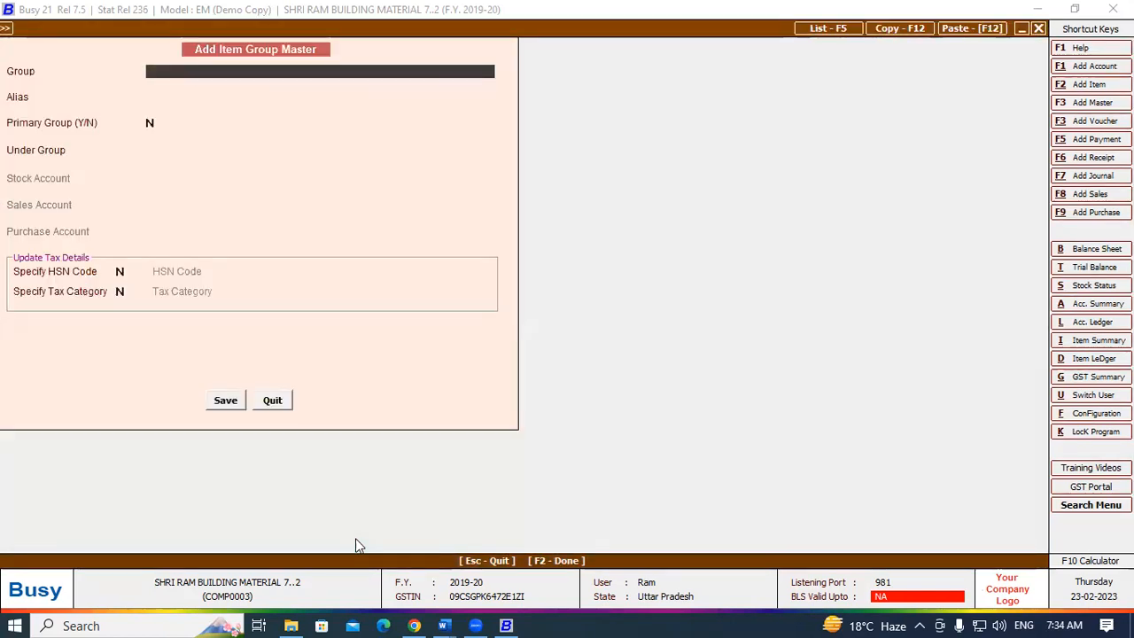
# - Name the new item group 'Medicince'
pyautogui.write('medi')
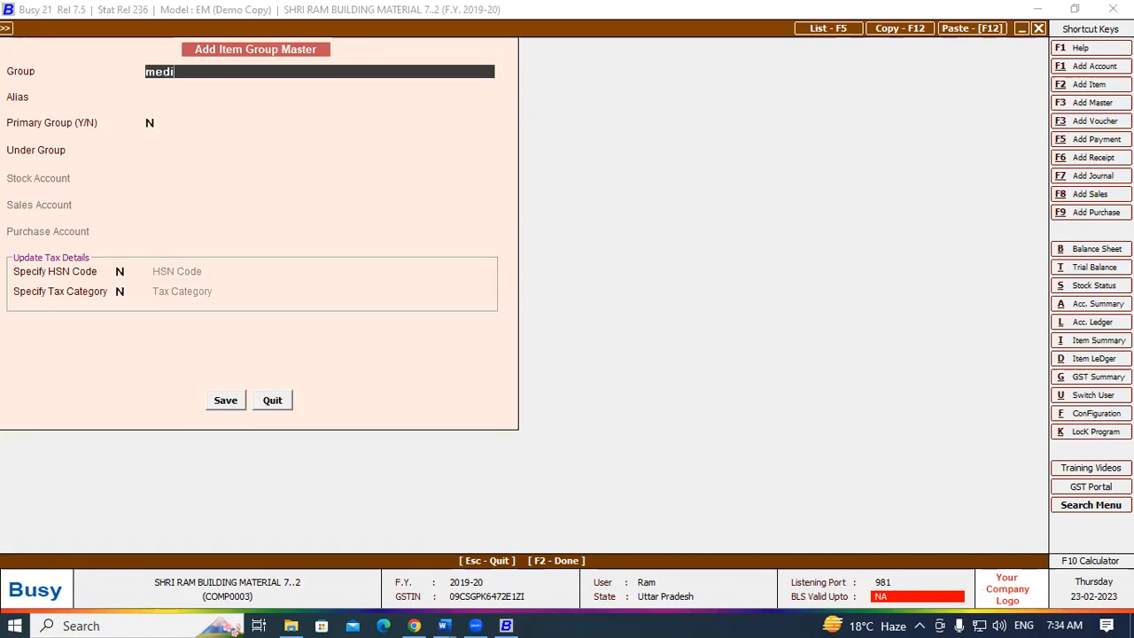
pyautogui.write('cines')
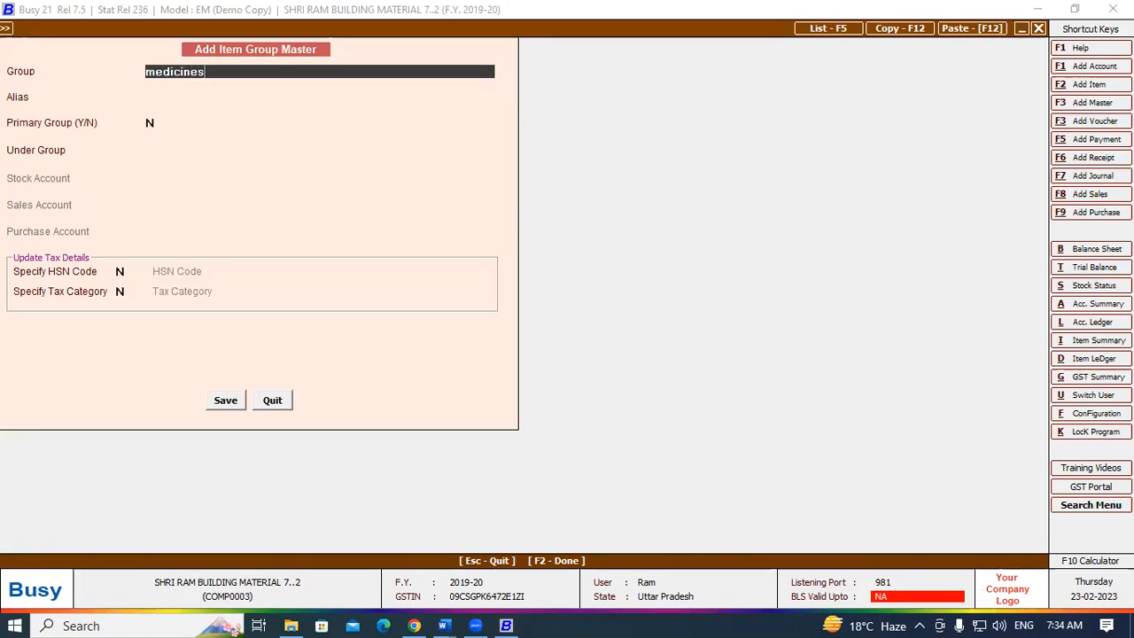
pyautogui.press('BackSpace')
pyautogui.write('c')
pyautogui.press('BackSpace')
pyautogui.press('BackSpace')
pyautogui.write('ce')
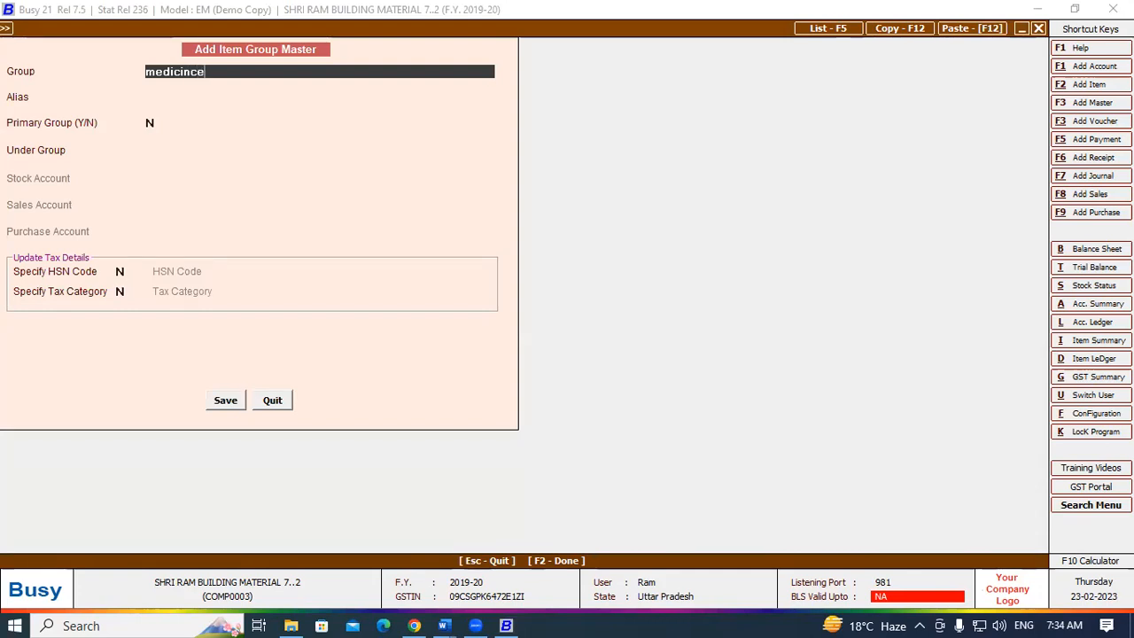
pyautogui.press('Return')
# - Make Medicince a primary group with HSN code 8569 and GST 12%, then save it
pyautogui.press('Return')
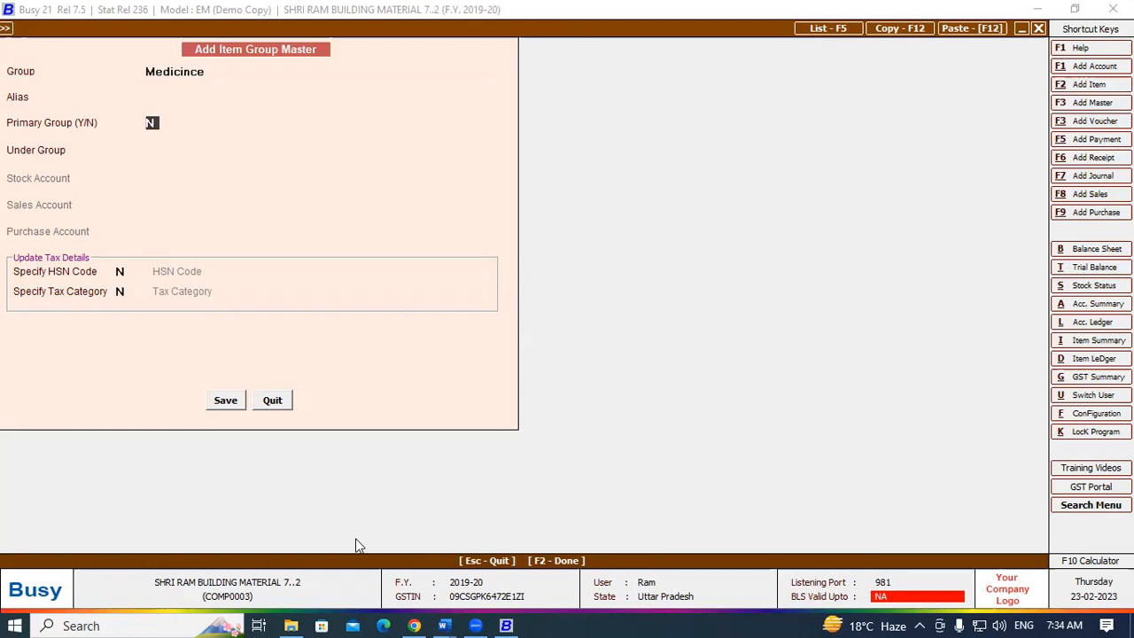
pyautogui.write('Y')
pyautogui.press('Return')
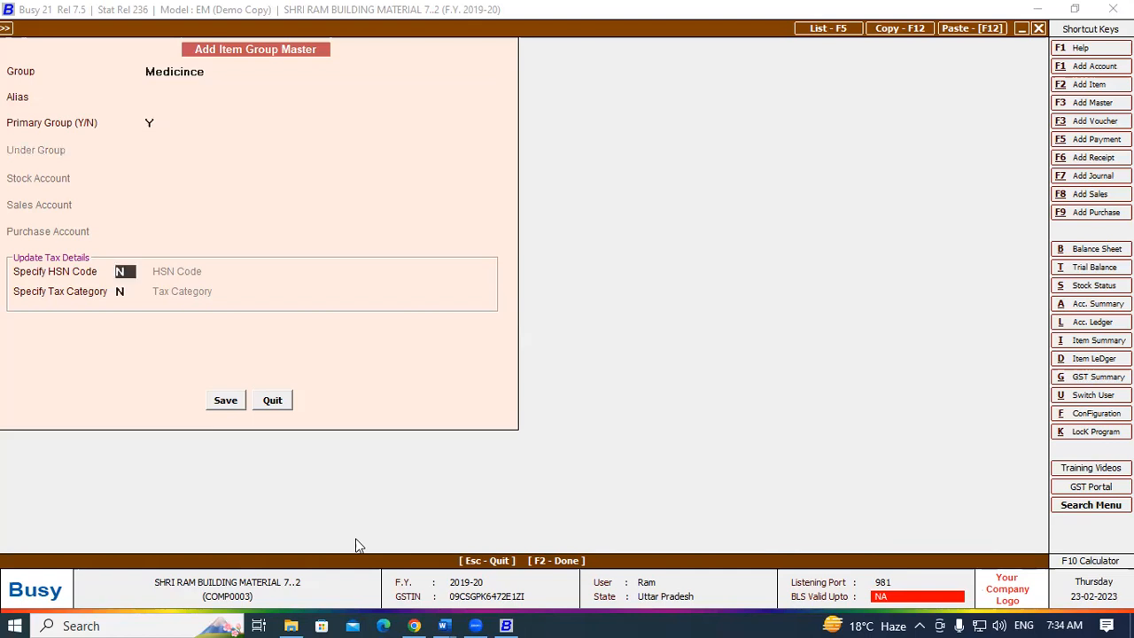
pyautogui.write('Y')
pyautogui.press('Return')
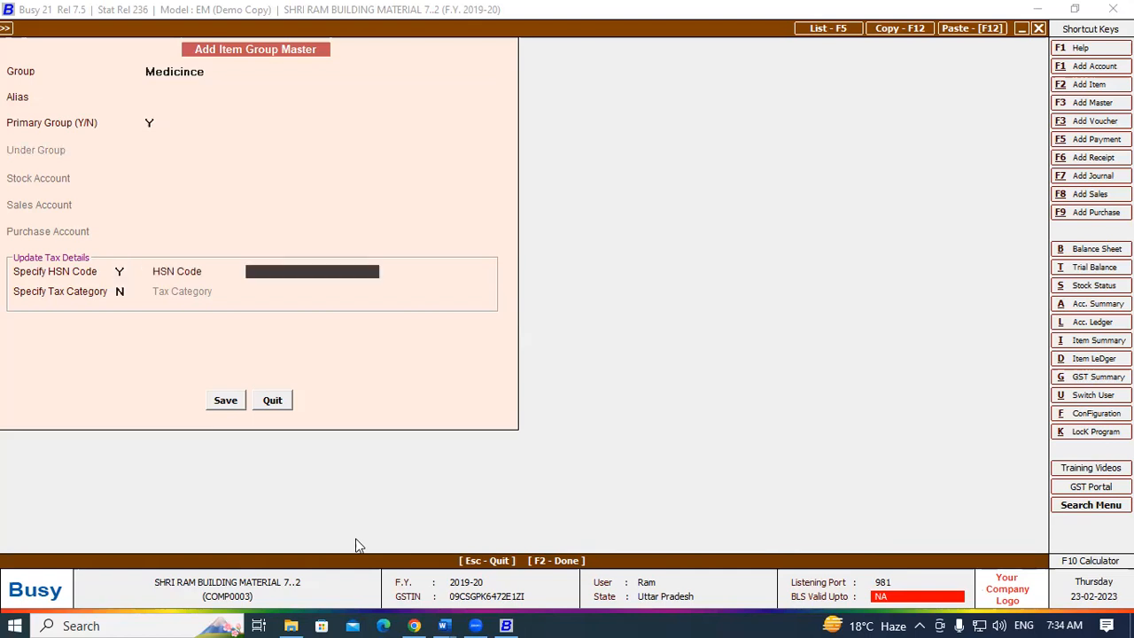
pyautogui.write('8569')
pyautogui.press('Return')
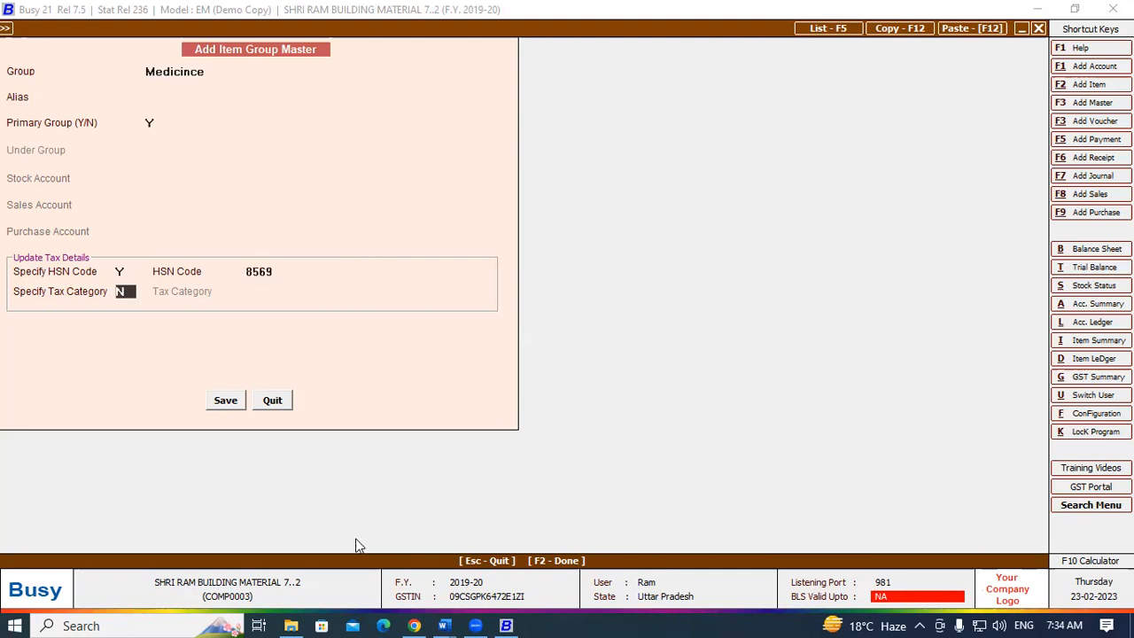
pyautogui.write('Y')
pyautogui.press('Return')
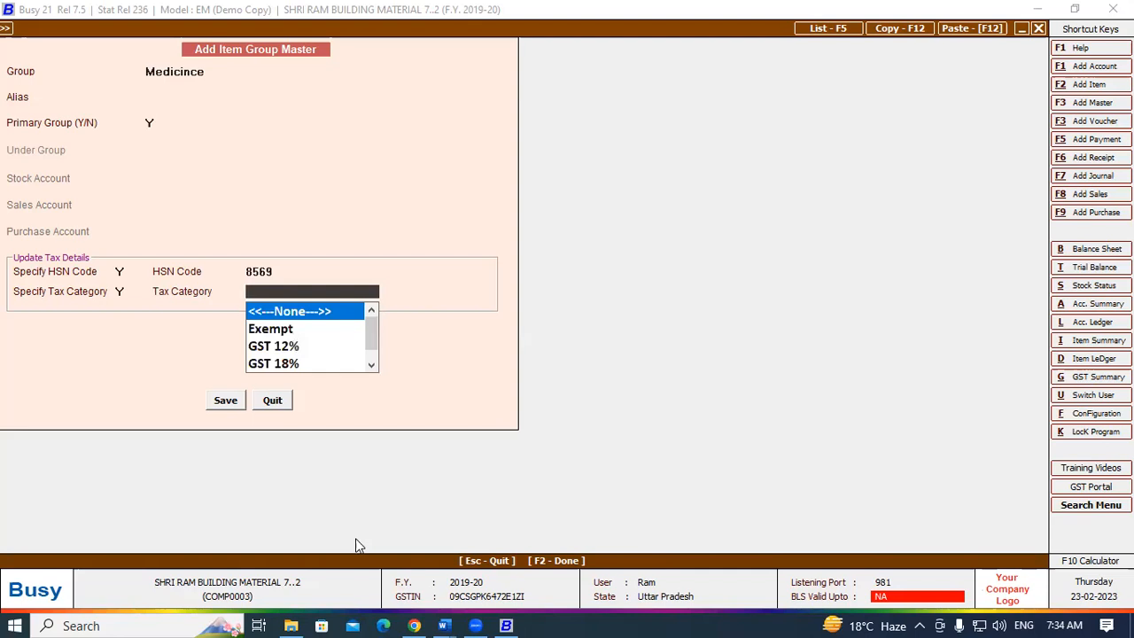
pyautogui.write('12')
pyautogui.press('Return')
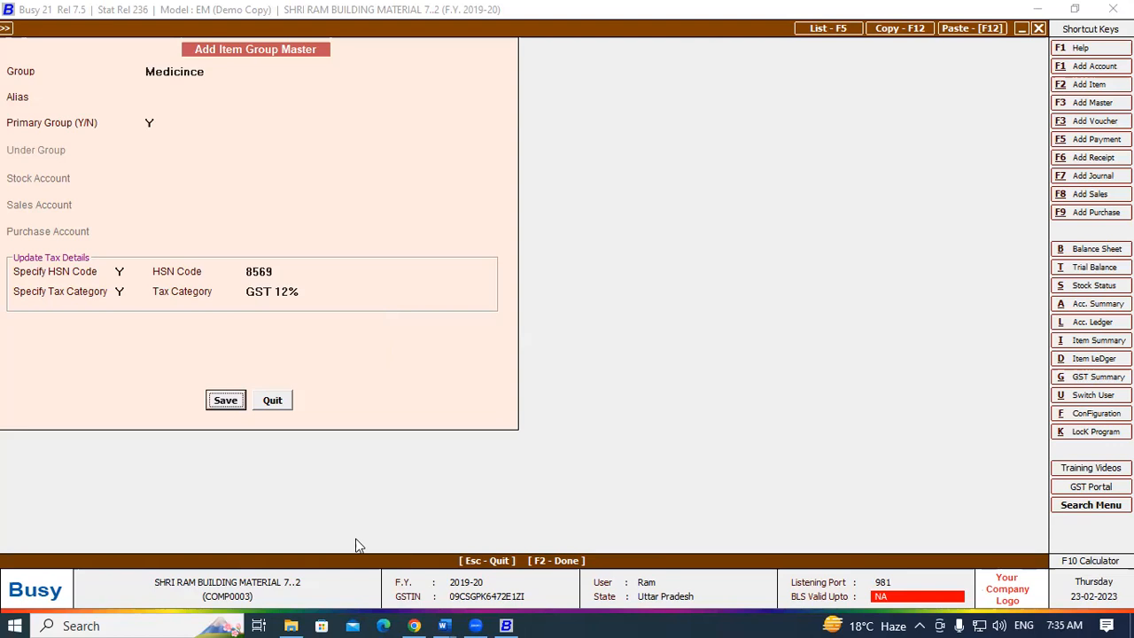
pyautogui.press('Return')
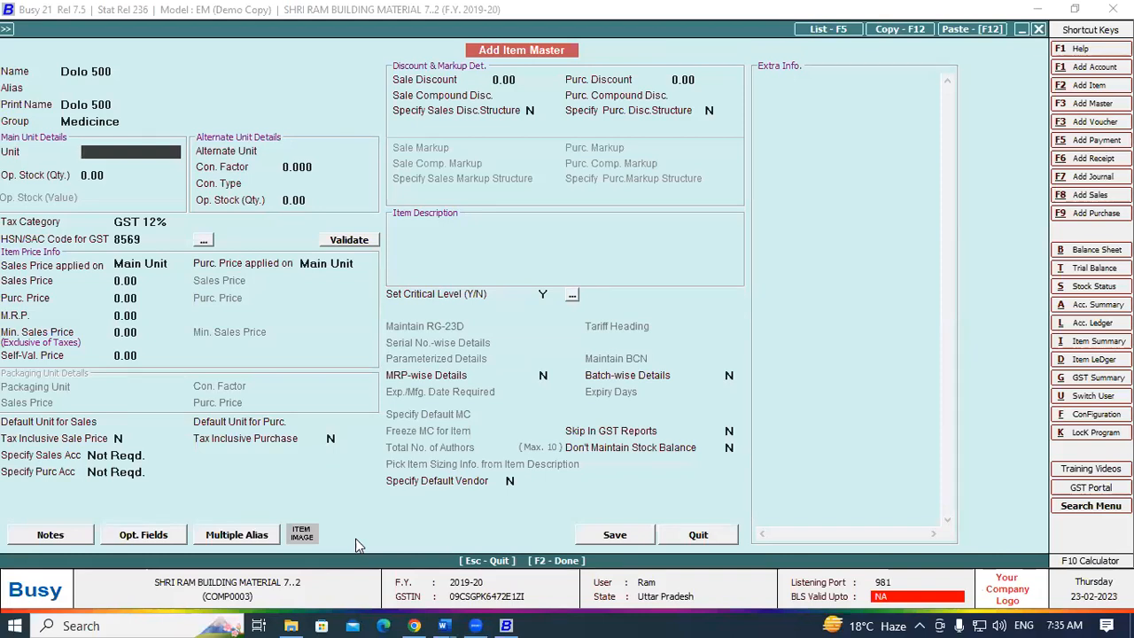
# - Set Dolo 500's unit to Pcs. and its M.R.P. to 4.00
pyautogui.write('pcs')
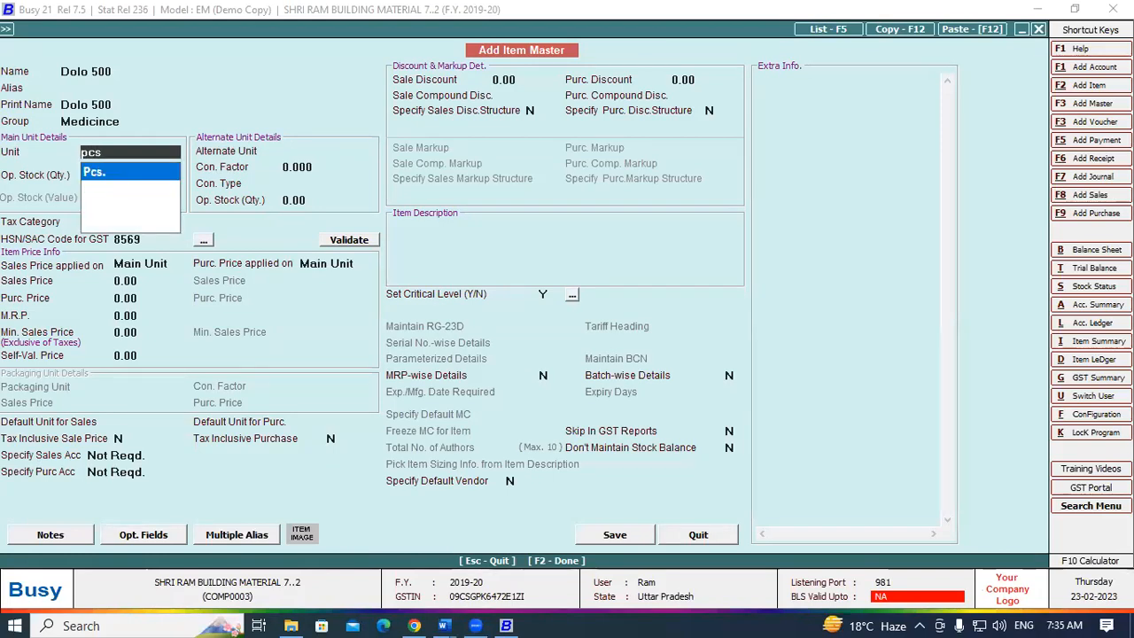
pyautogui.press('Return')
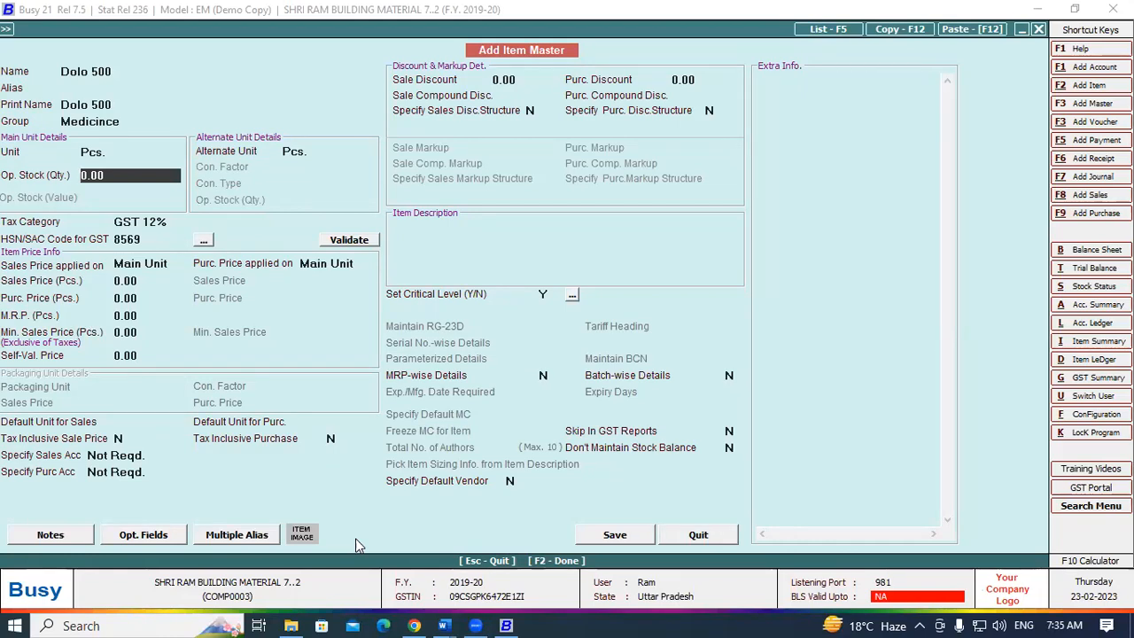
pyautogui.press('Return')
pyautogui.press('Return')
pyautogui.press('Return')
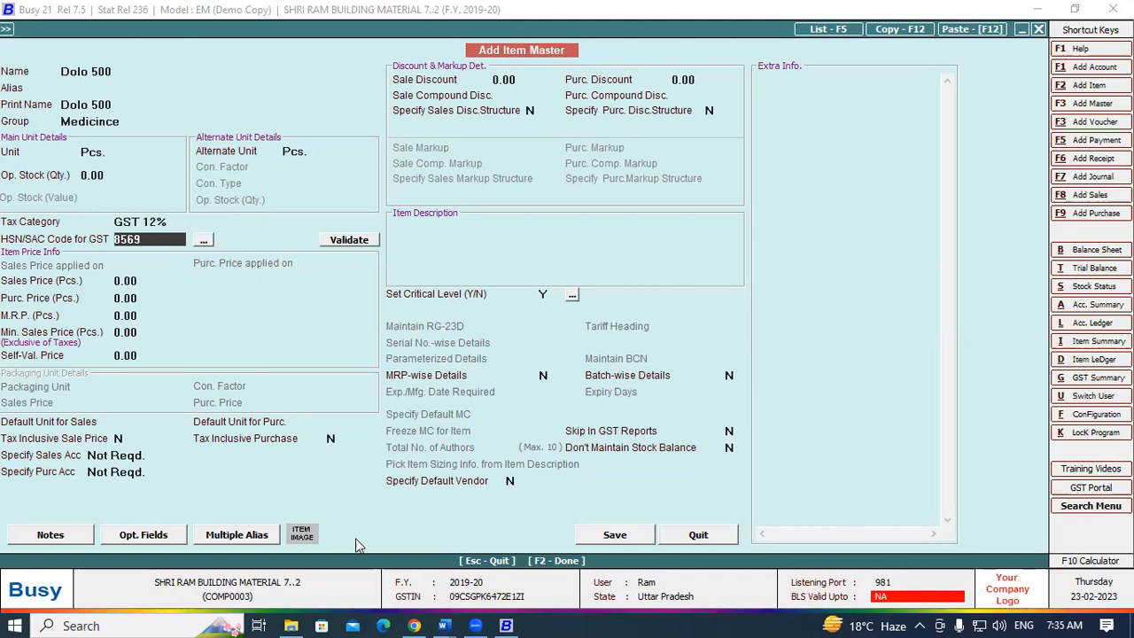
pyautogui.press('Return')
pyautogui.press('Return')
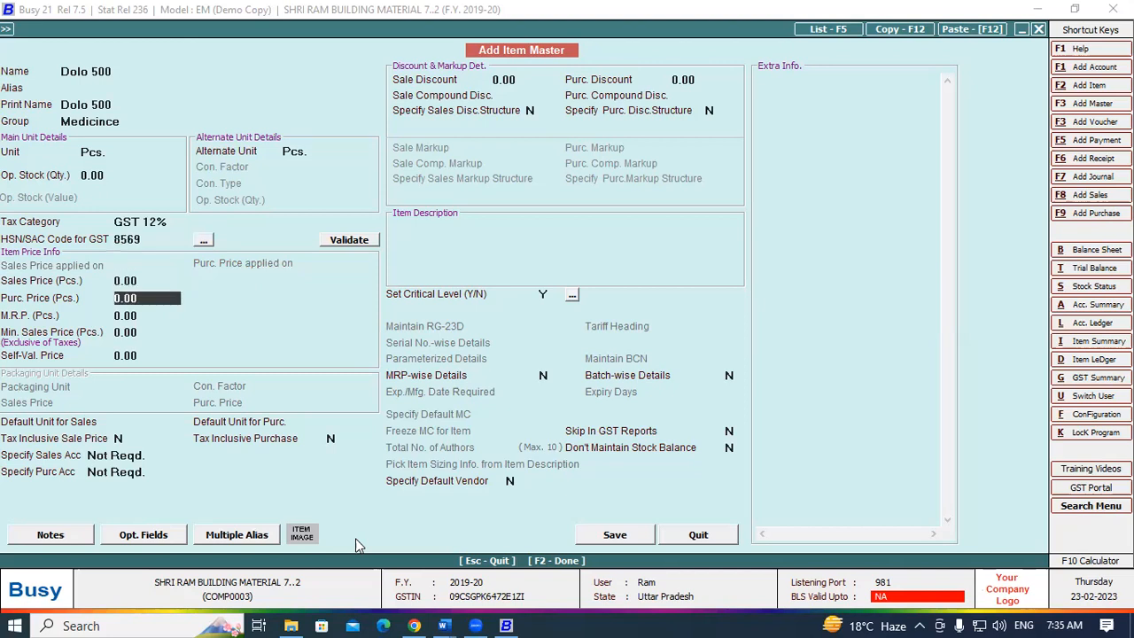
pyautogui.press('Return')
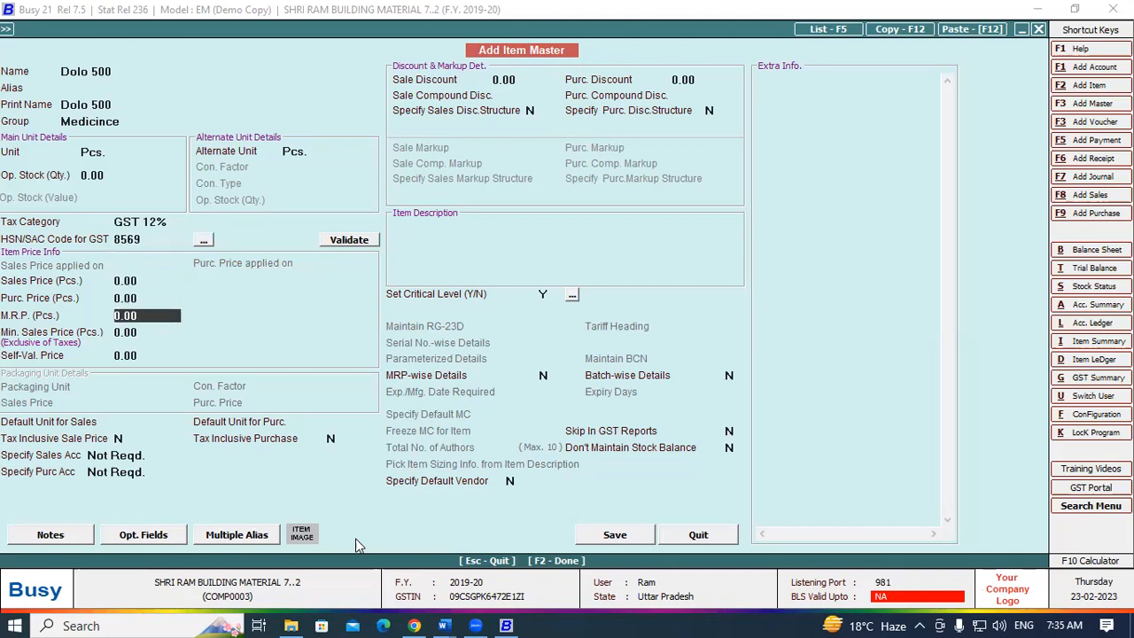
pyautogui.moveTo(146, 315); pyautogui.dragTo(103, 315)
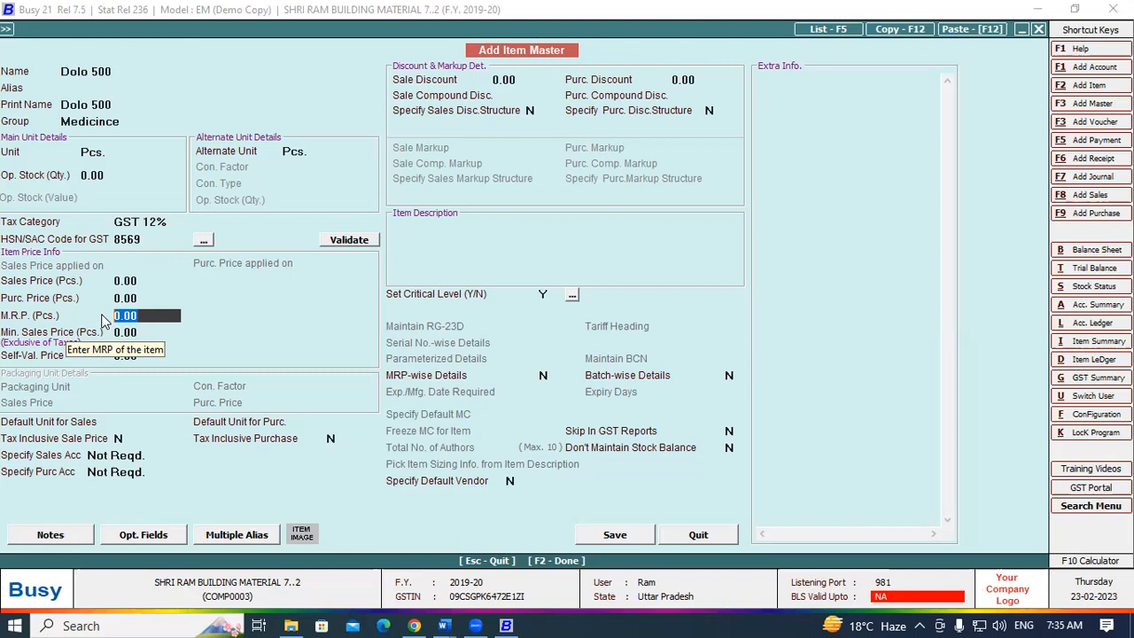
pyautogui.write('4')
pyautogui.press('Return')
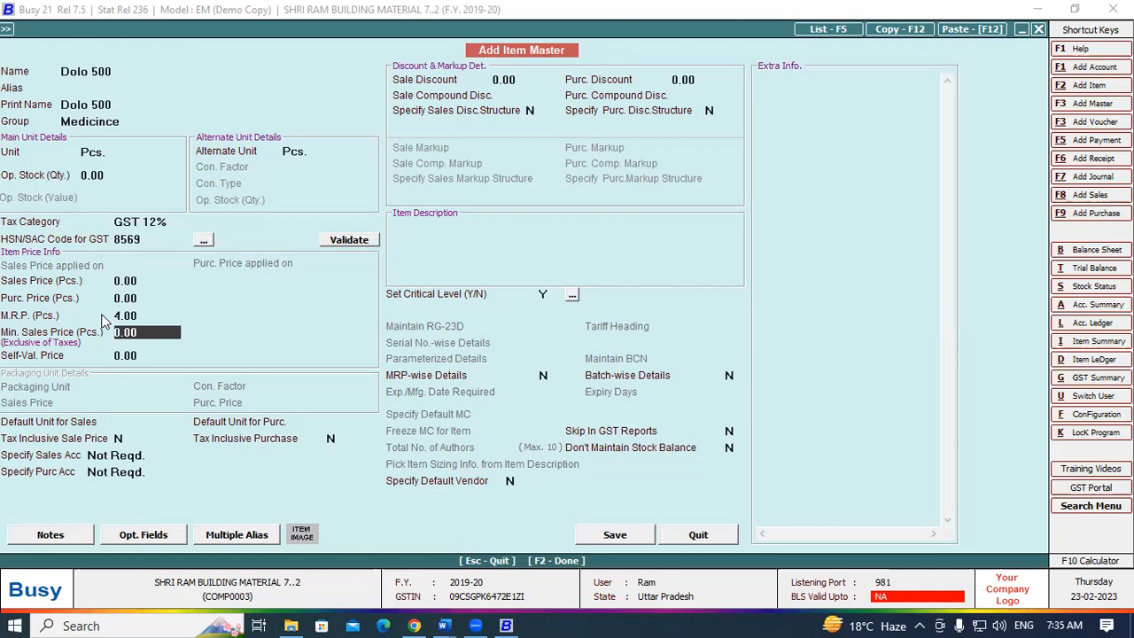
# - Set the minimum sales price to 2.00 and the sales price to 3.00
pyautogui.write('3')
pyautogui.press('BackSpace')
pyautogui.write('2')
pyautogui.press('Up')
pyautogui.press('Up')
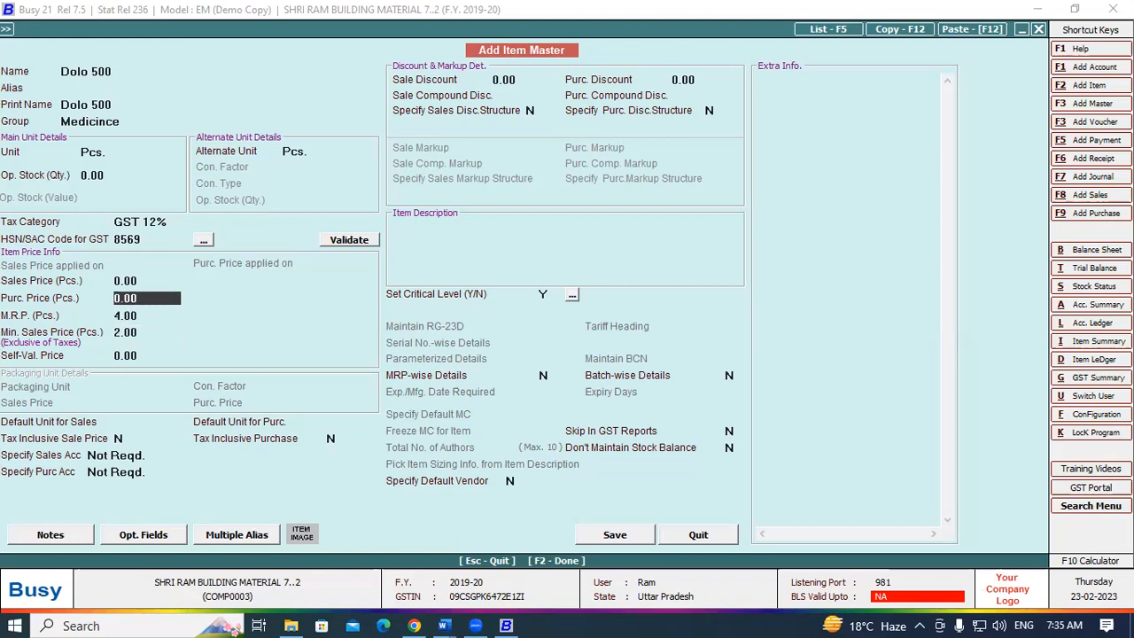
pyautogui.press('Up')
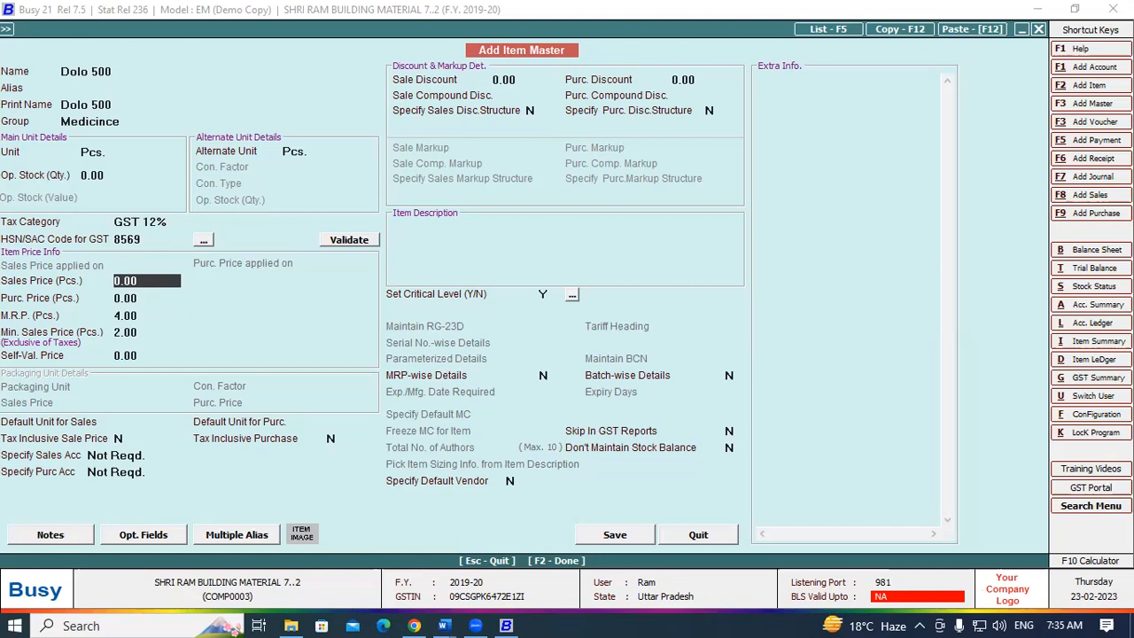
pyautogui.press('BackSpace')
pyautogui.write('3')
pyautogui.press('Return')
pyautogui.press('Return')
pyautogui.press('Return')
pyautogui.press('Return')
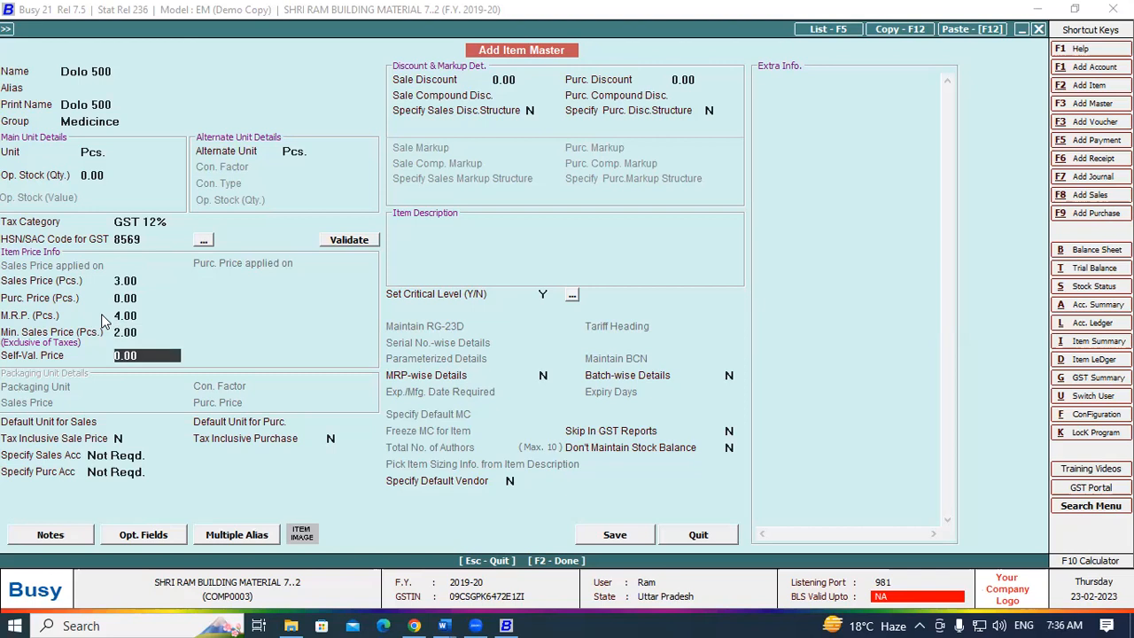
pyautogui.press('Return')
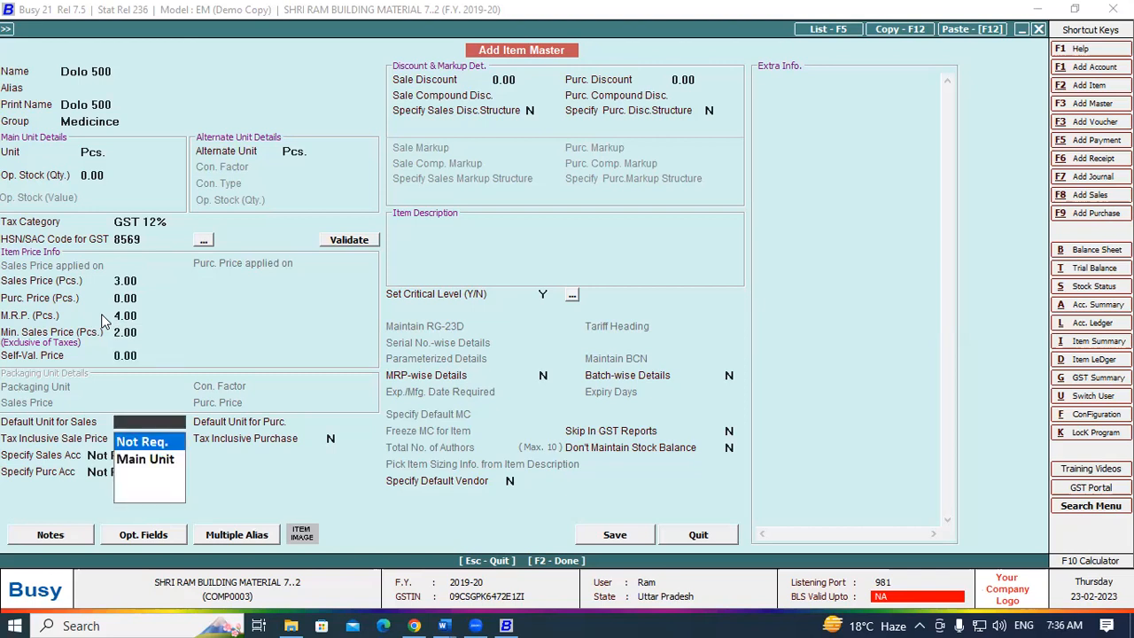
# - Keep the sales unit Not Req. and enable MRP-wise and batch-wise details
pyautogui.click(543, 376)
pyautogui.click(733, 376)
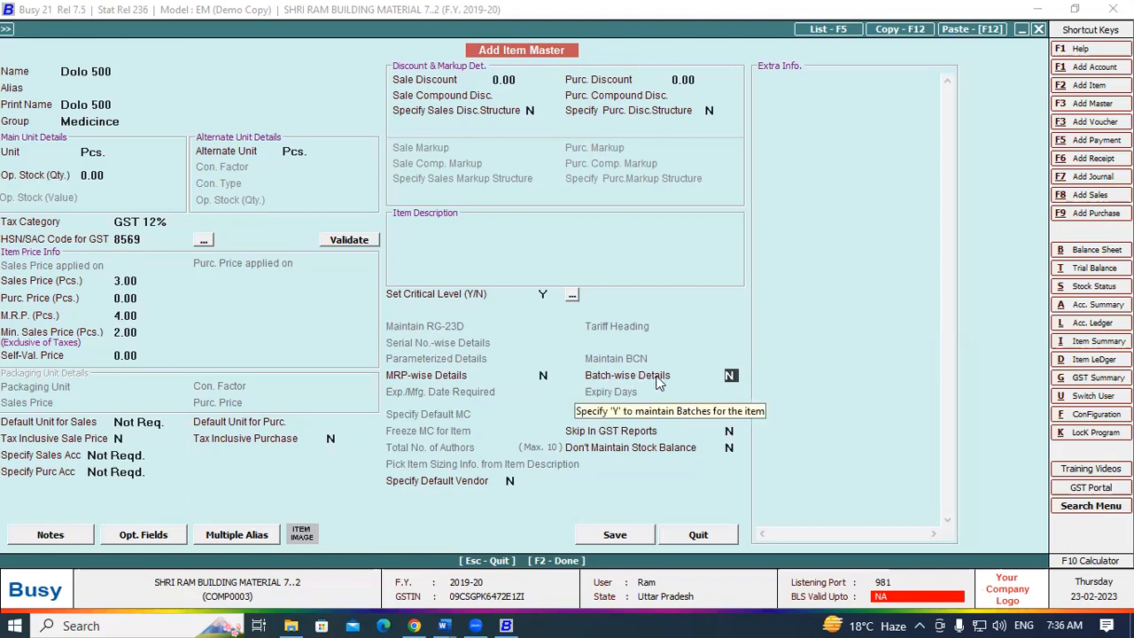
pyautogui.click(546, 375)
pyautogui.write('Y')
pyautogui.press('Return')
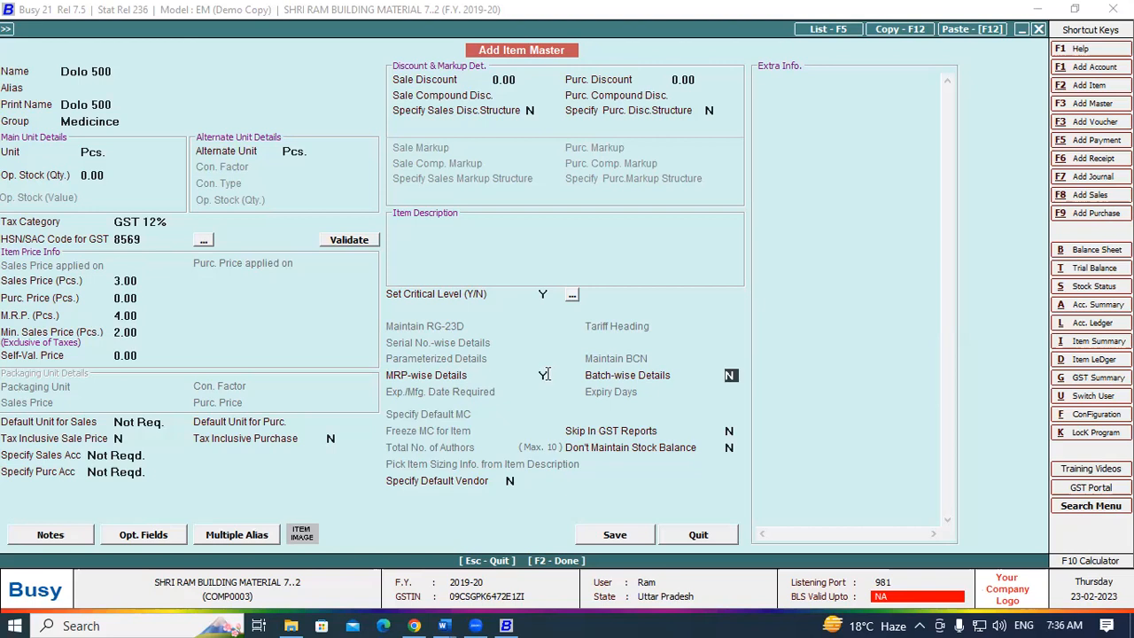
pyautogui.write('Y')
pyautogui.press('Return')
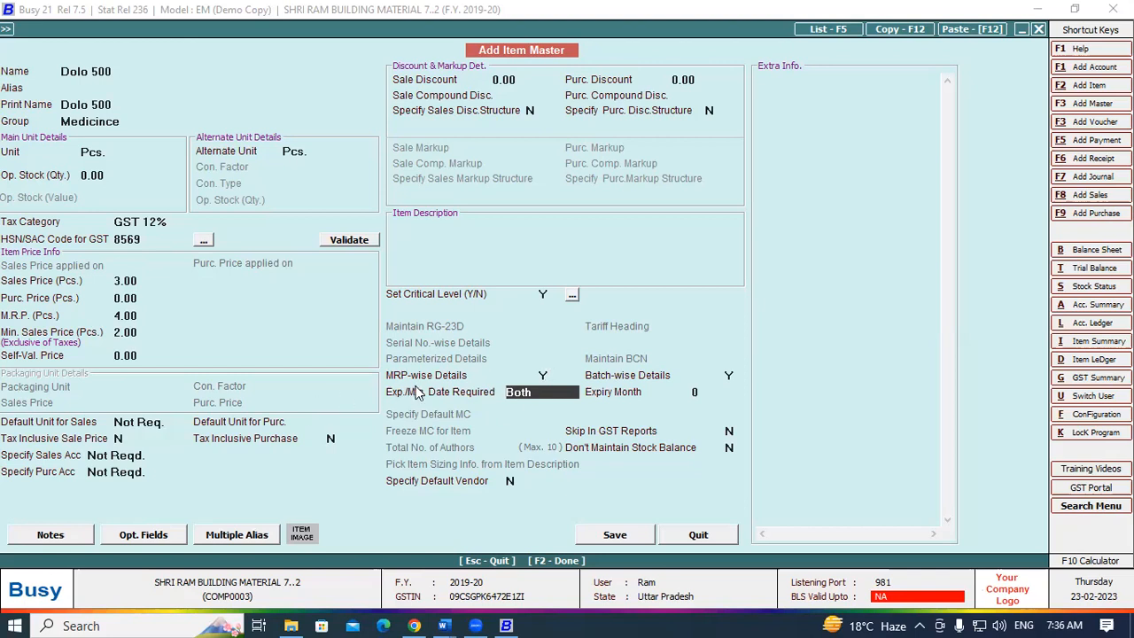
# - Require both expiry and manufacturing dates, then attempt to save Dolo 500
pyautogui.click(539, 392)
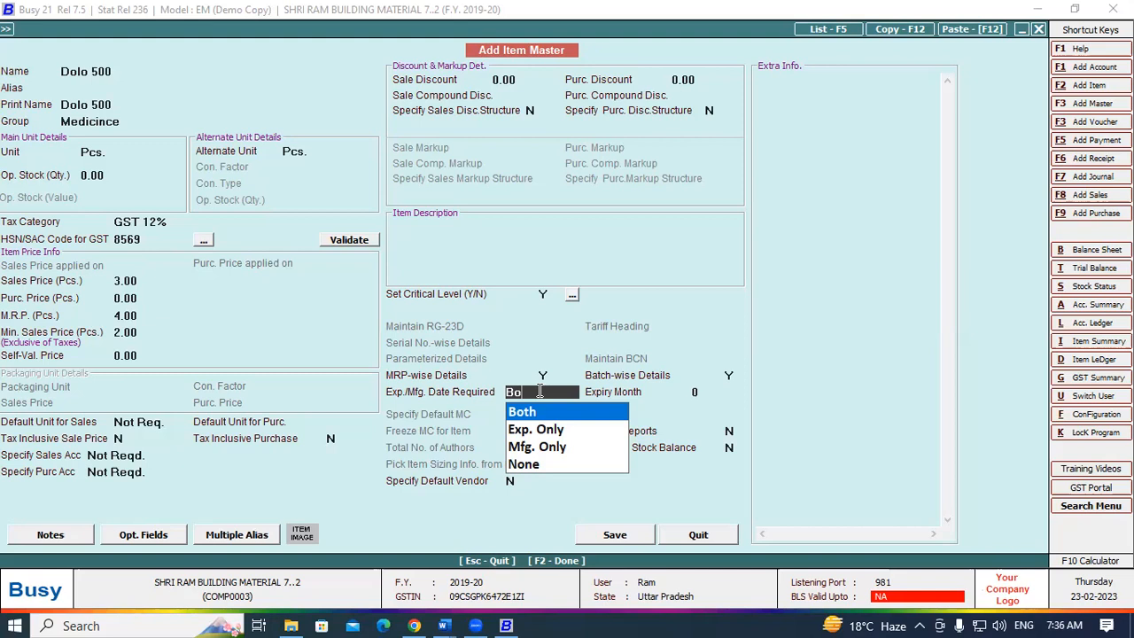
pyautogui.press('Return')
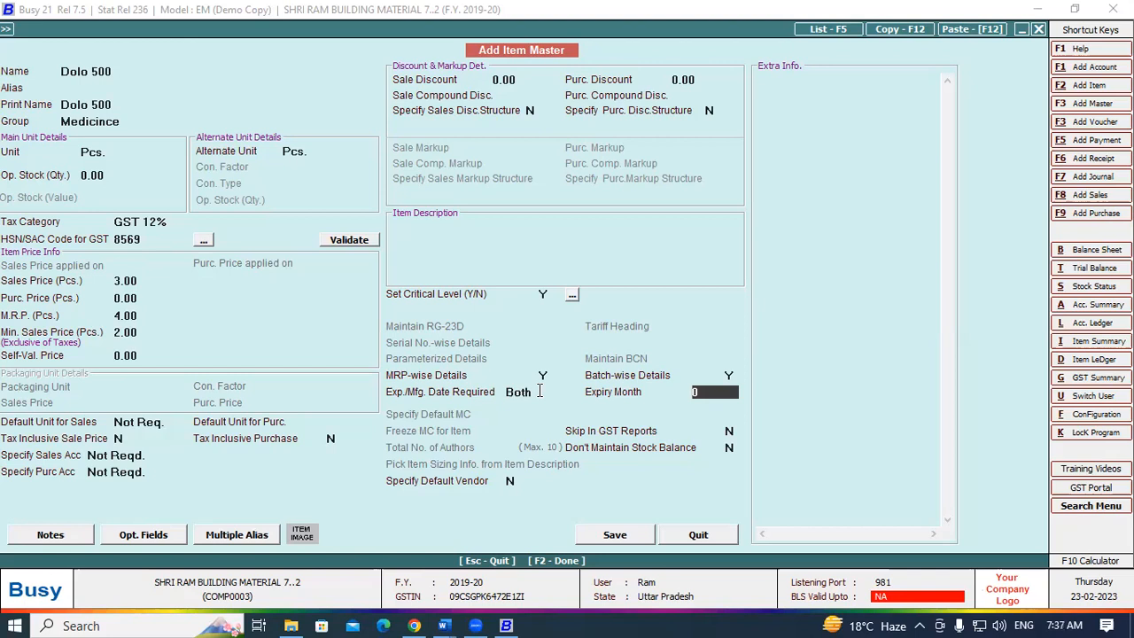
pyautogui.press('Return')
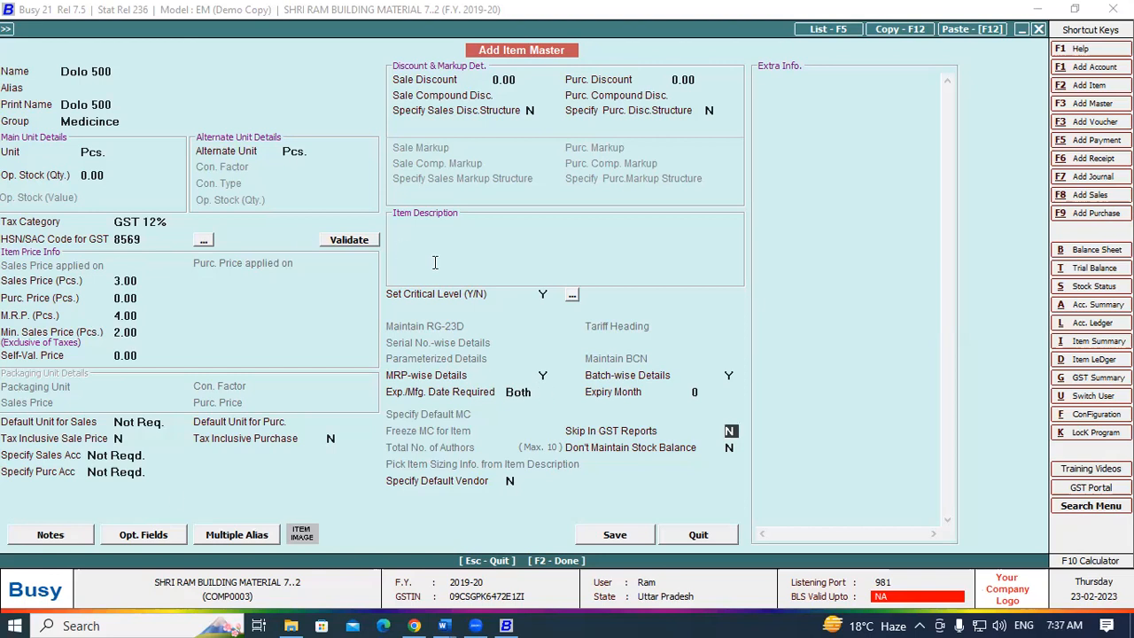
pyautogui.click(624, 537)
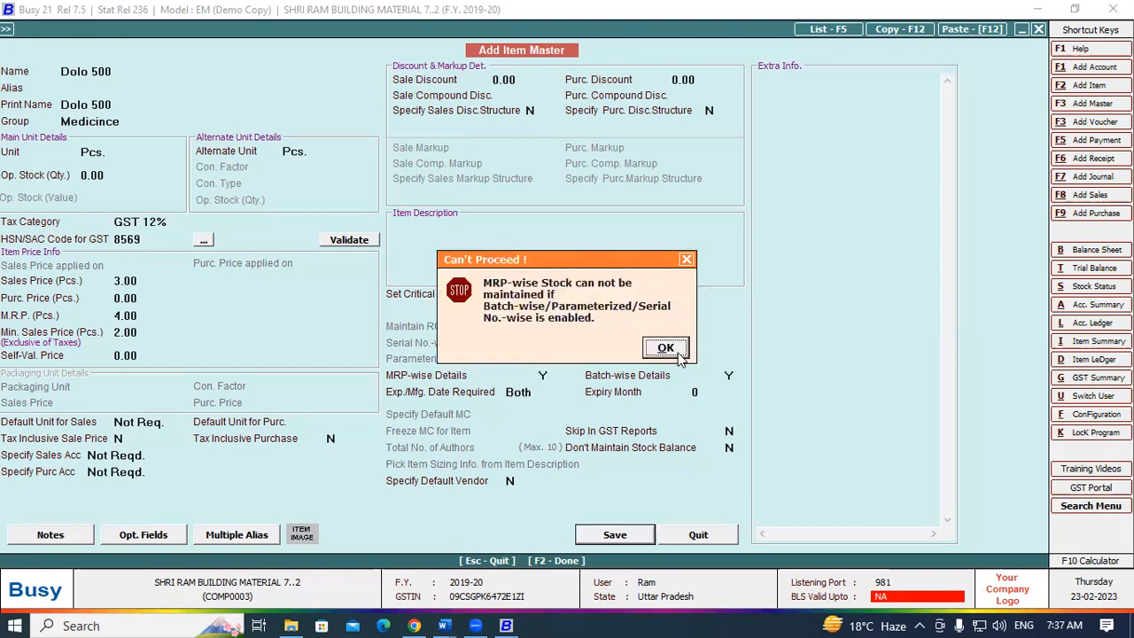